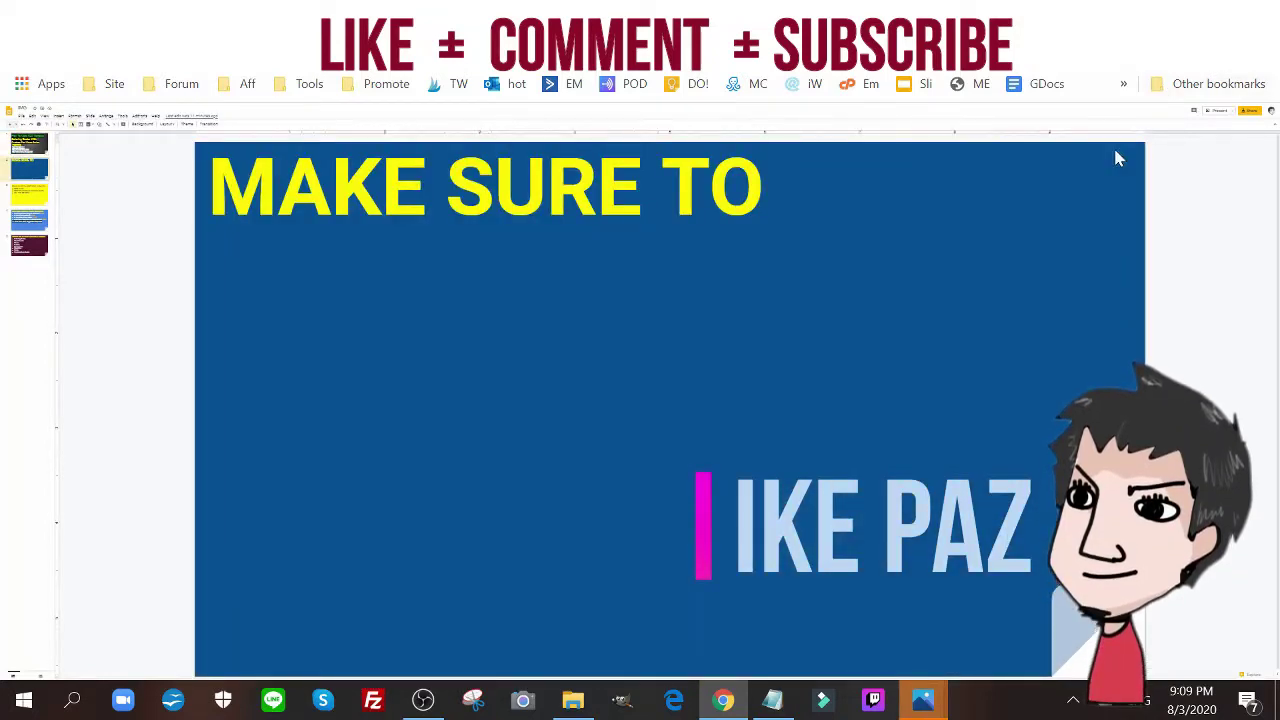
Return to the KDP mandala coloring books title slide and view Amazon's mandala book results.
{"action": "key", "text": "Up"}
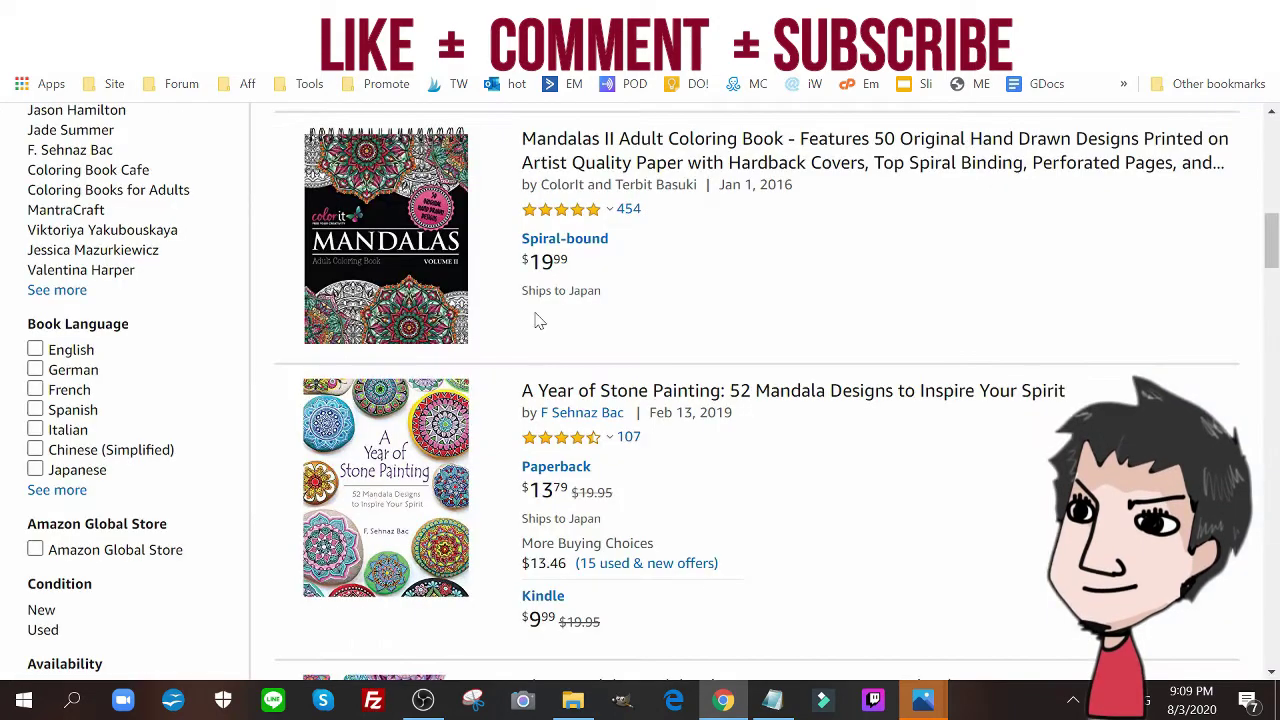
{"action": "scroll", "coordinate": [536, 320], "scroll_direction": "up", "scroll_amount": 5}
{"action": "scroll", "coordinate": [537, 320], "scroll_direction": "up", "scroll_amount": 5}
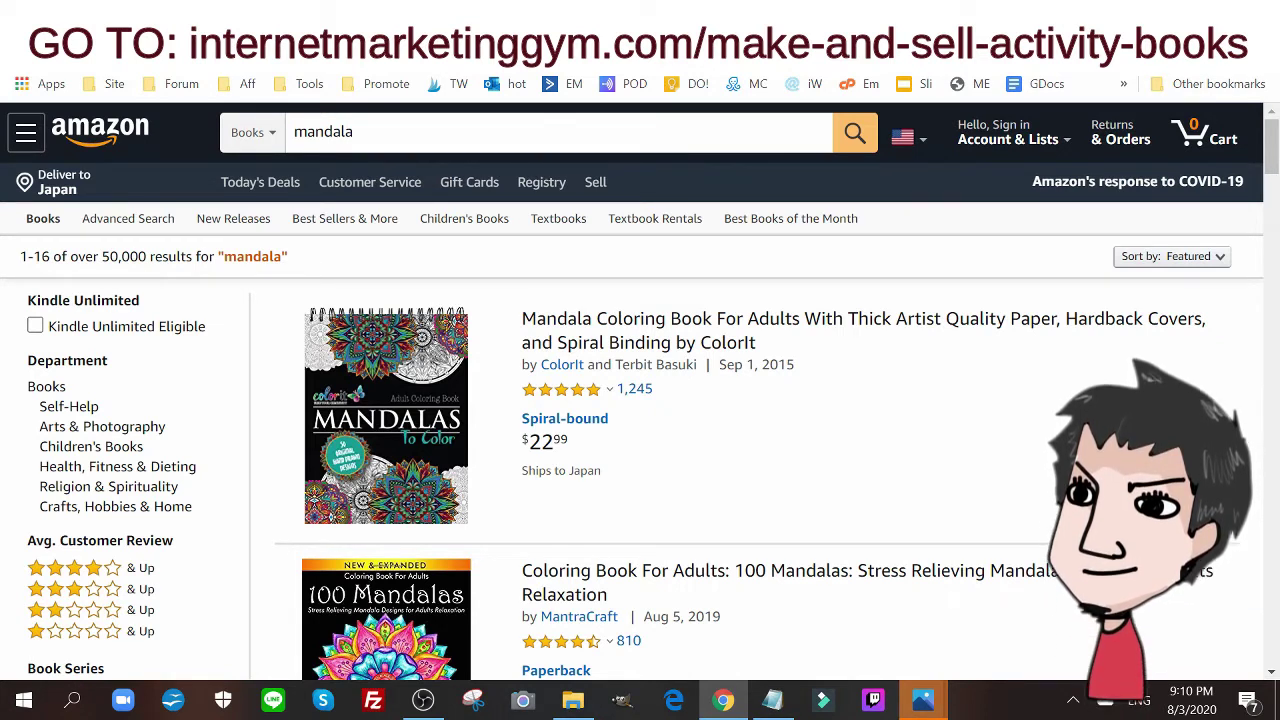
Move from the Amazon mandala results to the Make & Sell Activity Books guide page.
{"action": "key", "text": "ctrl+Tab"}
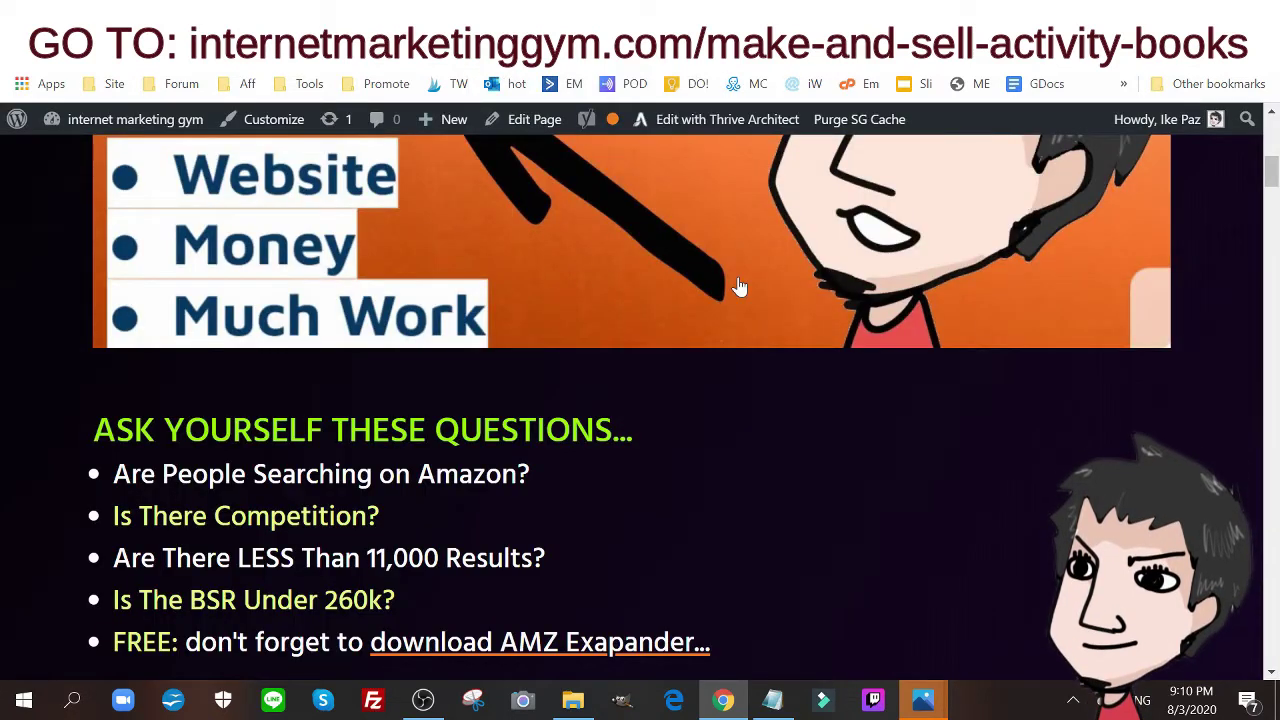
Review the activity-books guide steps, including uploading mandala designs to US Letter Canva pages.
{"action": "scroll", "coordinate": [740, 290], "scroll_direction": "up", "scroll_amount": 5}
{"action": "scroll", "coordinate": [749, 295], "scroll_direction": "down", "scroll_amount": 10}
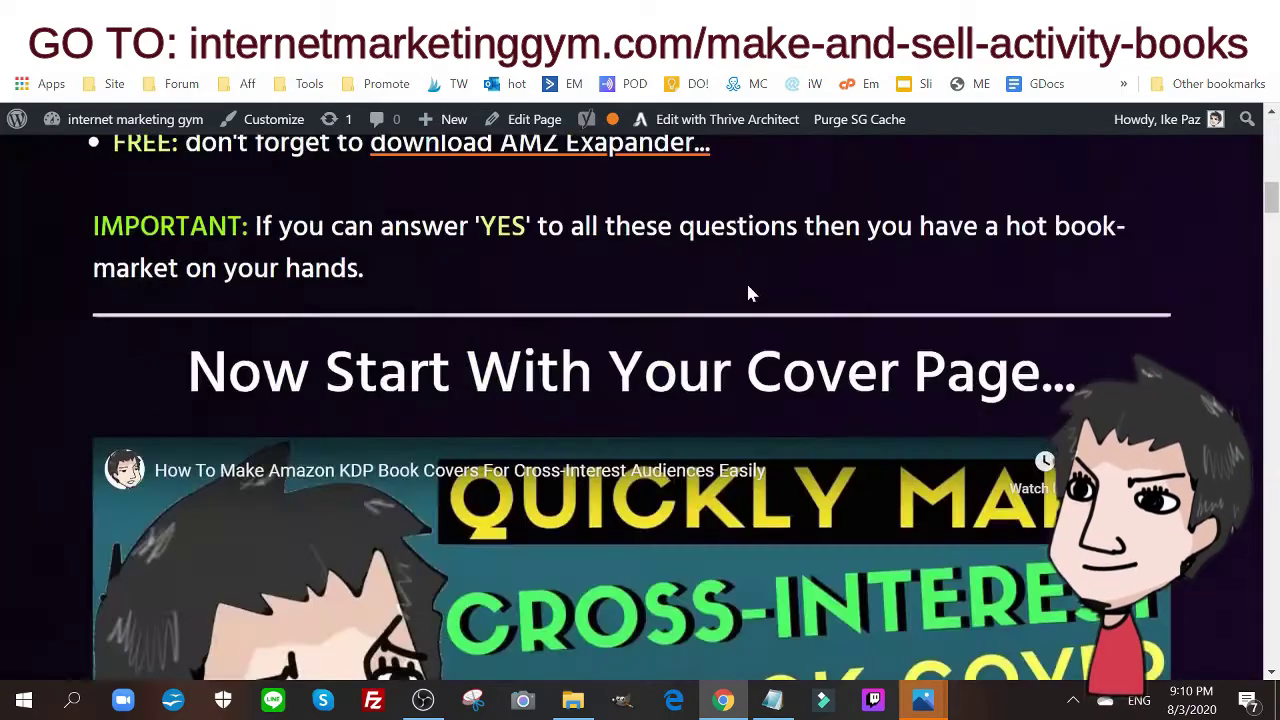
{"action": "scroll", "coordinate": [748, 293], "scroll_direction": "down", "scroll_amount": 20}
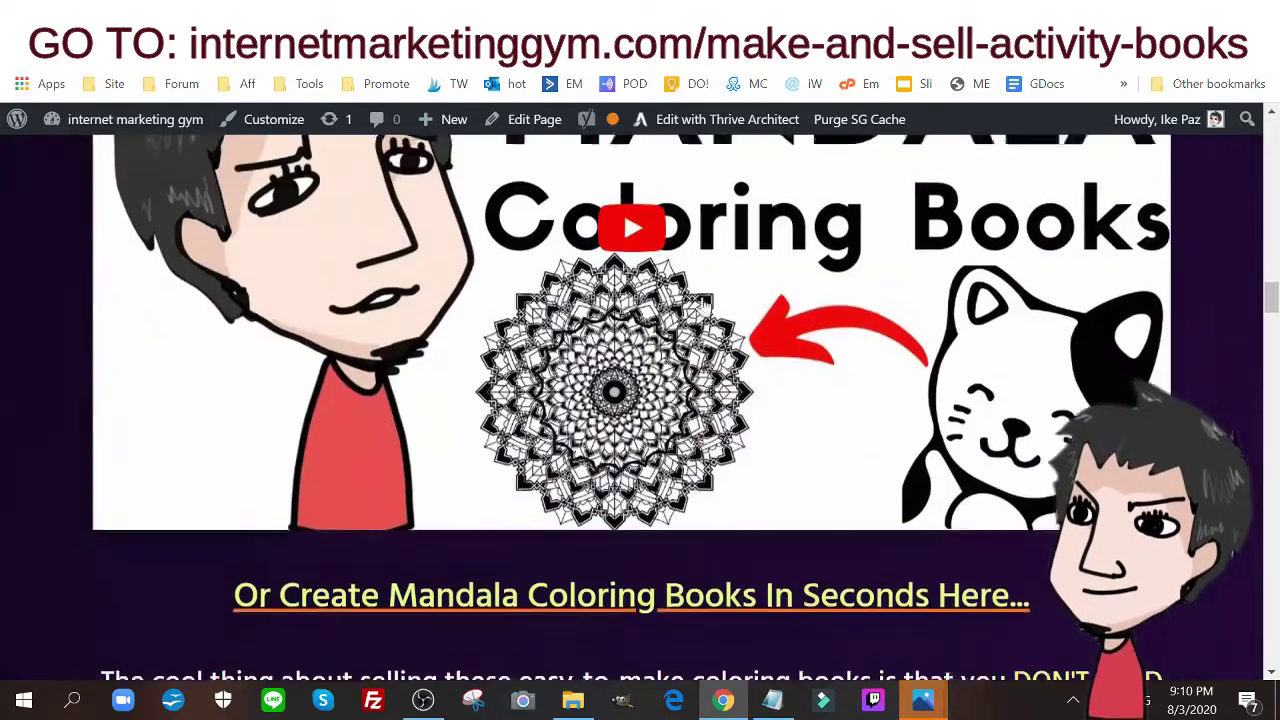
{"action": "scroll", "coordinate": [721, 299], "scroll_direction": "down", "scroll_amount": 15}
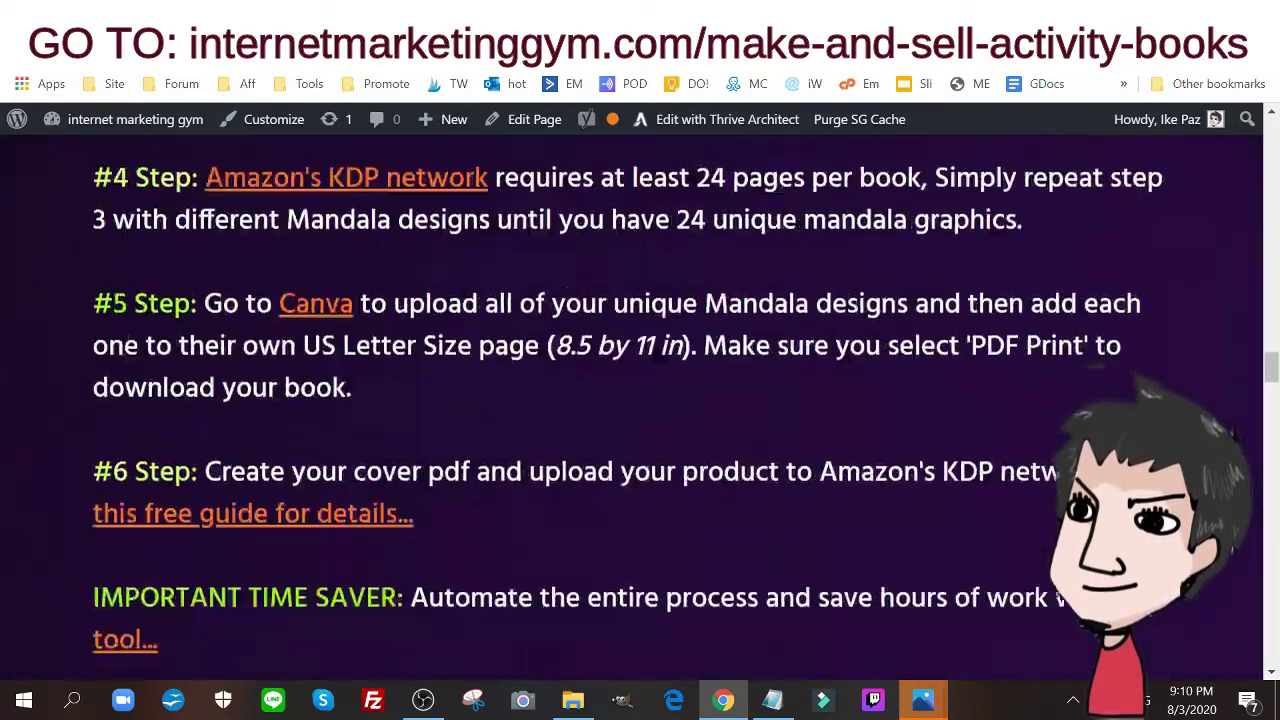
{"action": "scroll", "coordinate": [600, 350], "scroll_direction": "up", "scroll_amount": 20}
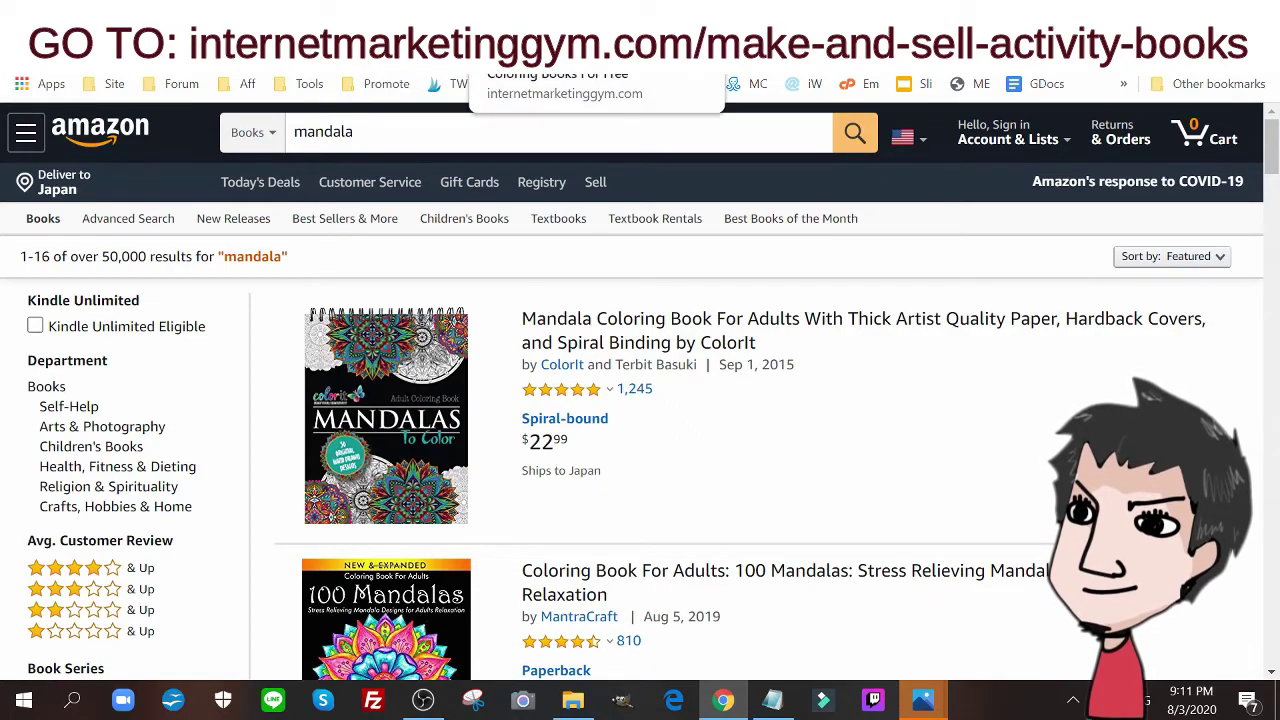
{"action": "left_click", "coordinate": [480, 84]}
{"action": "scroll", "coordinate": [640, 400], "scroll_direction": "down", "scroll_amount": 3}
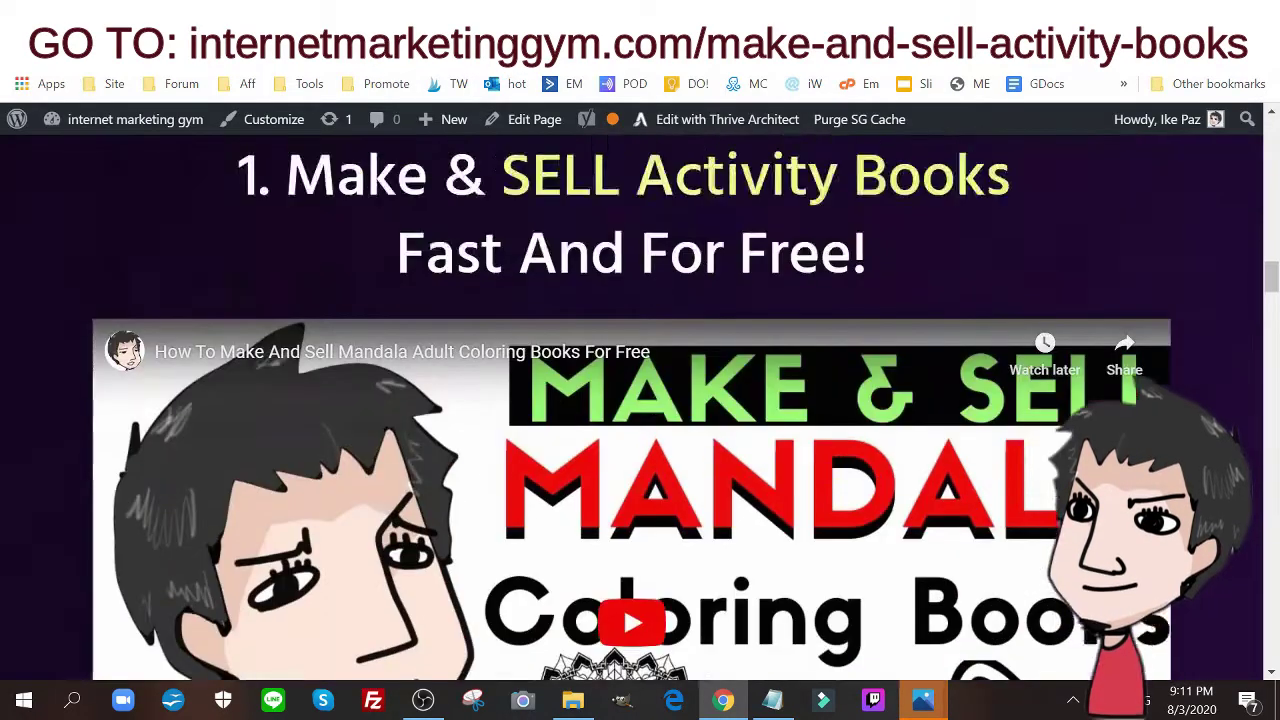
{"action": "scroll", "coordinate": [794, 394], "scroll_direction": "up", "scroll_amount": 15}
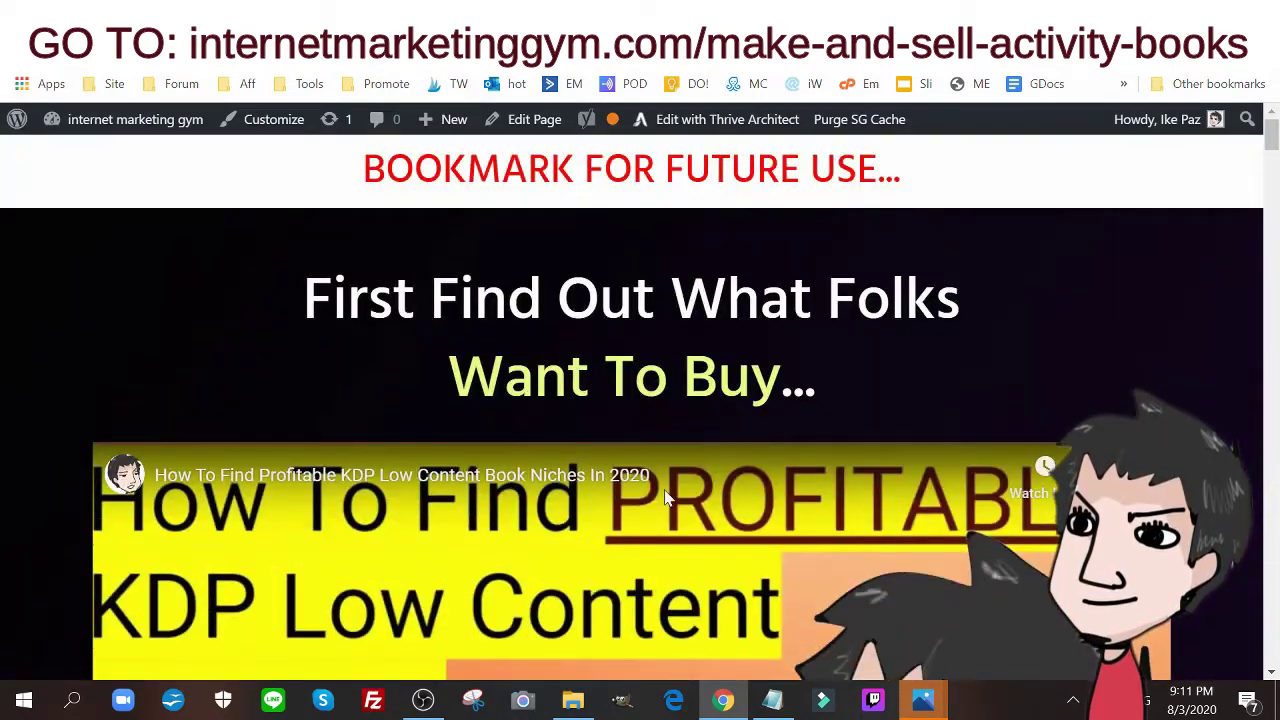
{"action": "scroll", "coordinate": [773, 466], "scroll_direction": "down", "scroll_amount": 8}
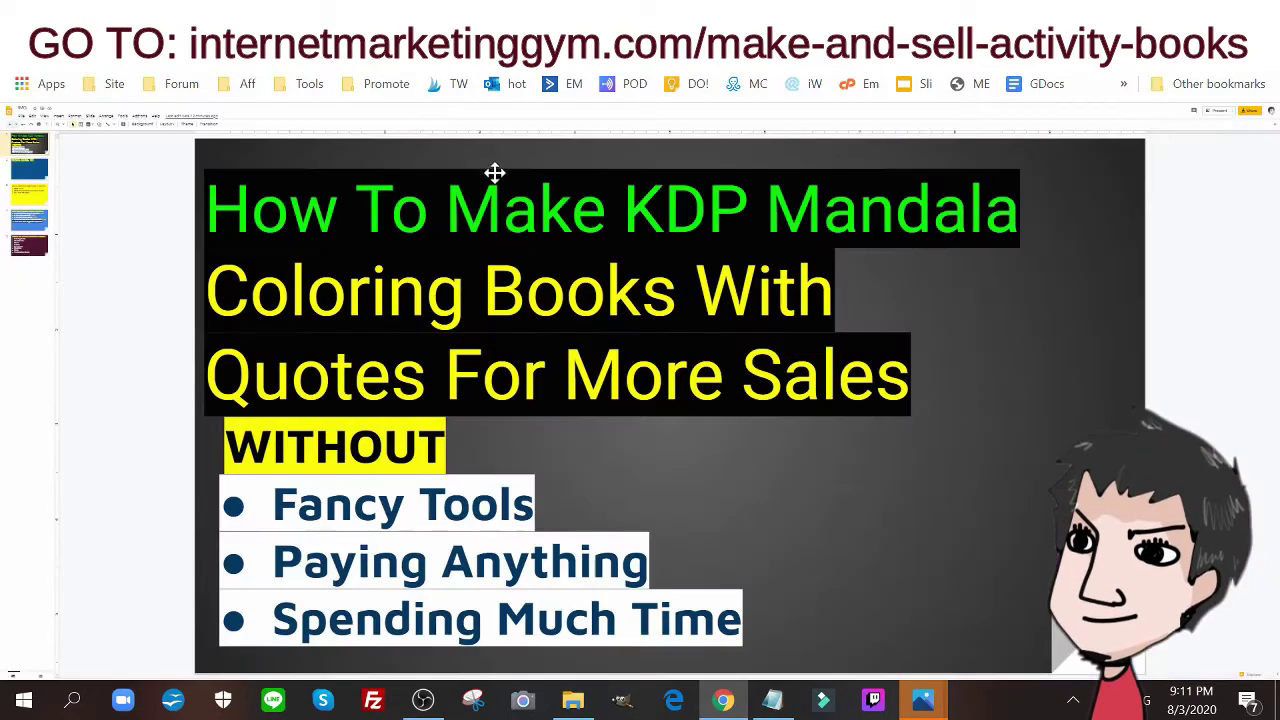
Step through the subscribe reminder and watch-until-the-end slides.
{"action": "left_click", "coordinate": [42, 177]}
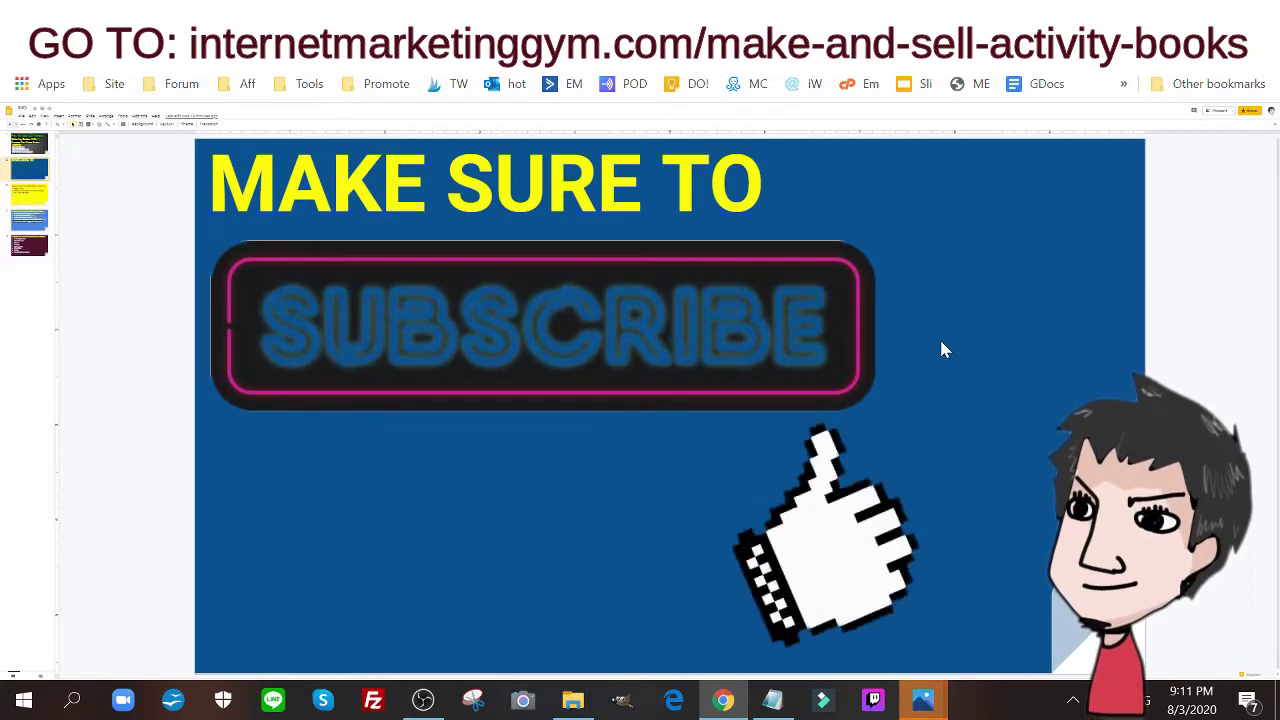
{"action": "left_click", "coordinate": [16, 197]}
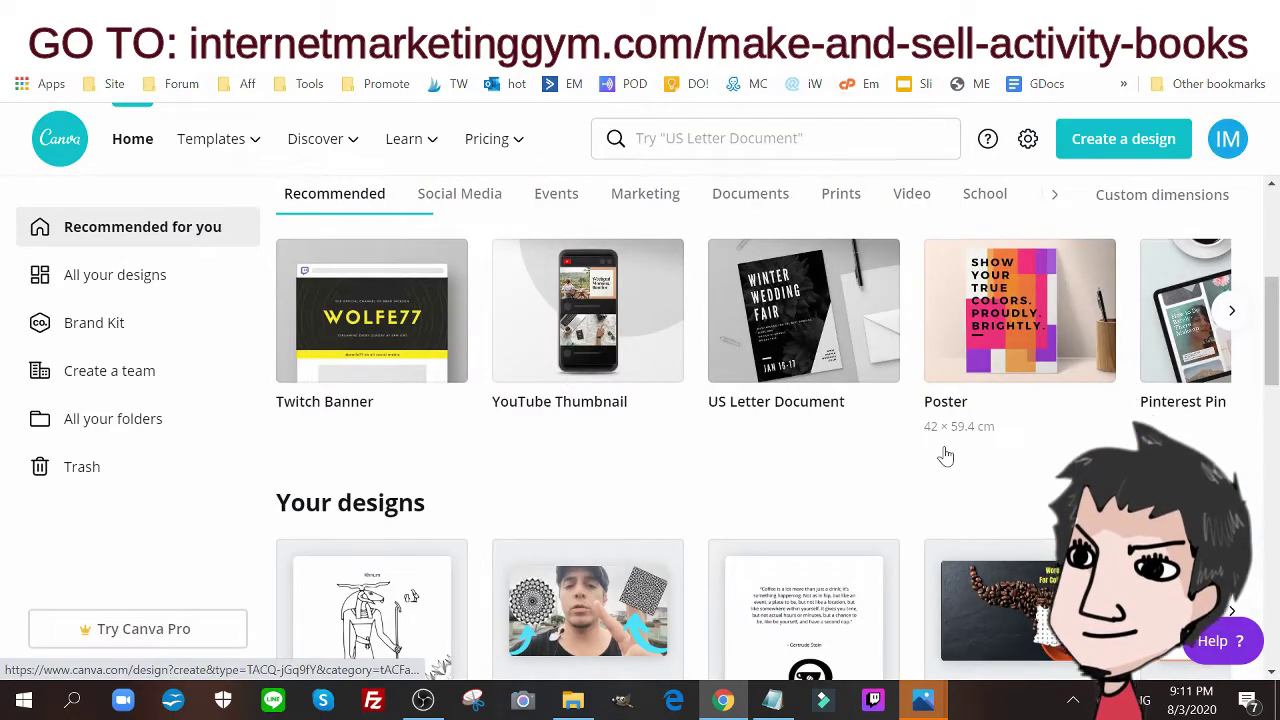
Create a new US Letter Document design from Canva's recommended design types.
{"action": "scroll", "coordinate": [946, 456], "scroll_direction": "up", "scroll_amount": 4}
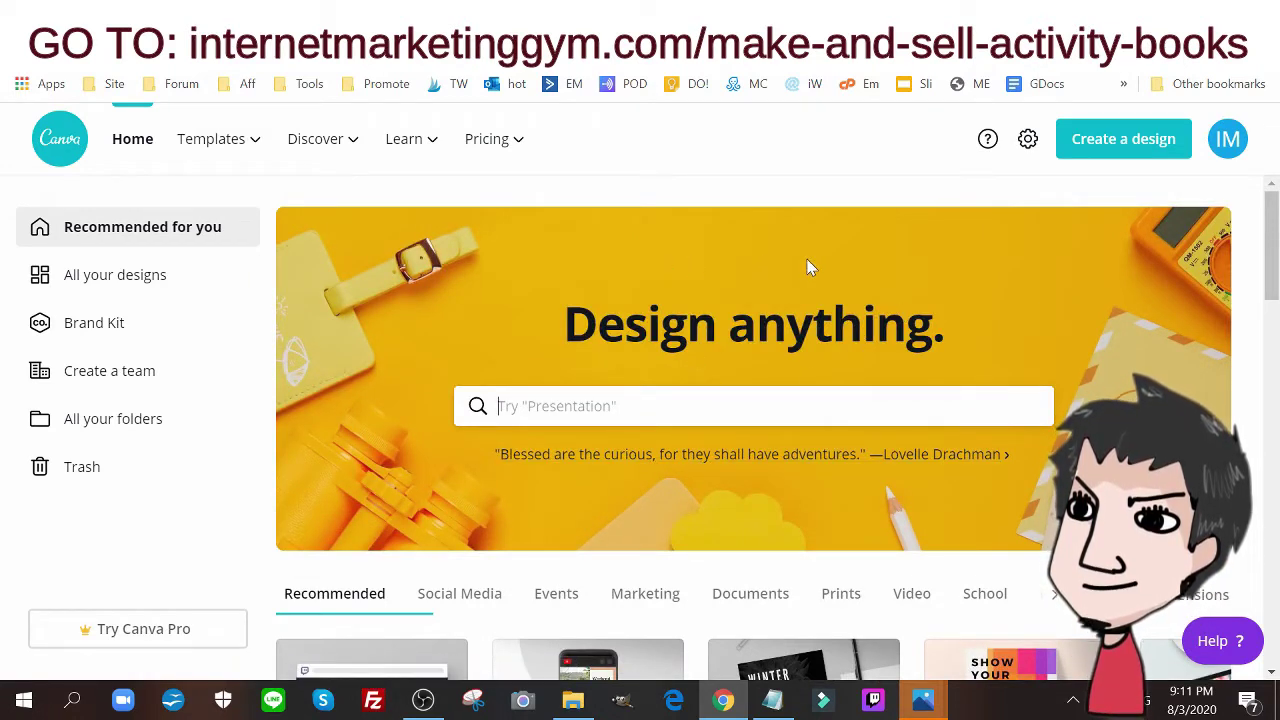
{"action": "scroll", "coordinate": [872, 263], "scroll_direction": "down", "scroll_amount": 3}
{"action": "scroll", "coordinate": [870, 280], "scroll_direction": "down", "scroll_amount": 2}
{"action": "scroll", "coordinate": [855, 350], "scroll_direction": "up", "scroll_amount": 5}
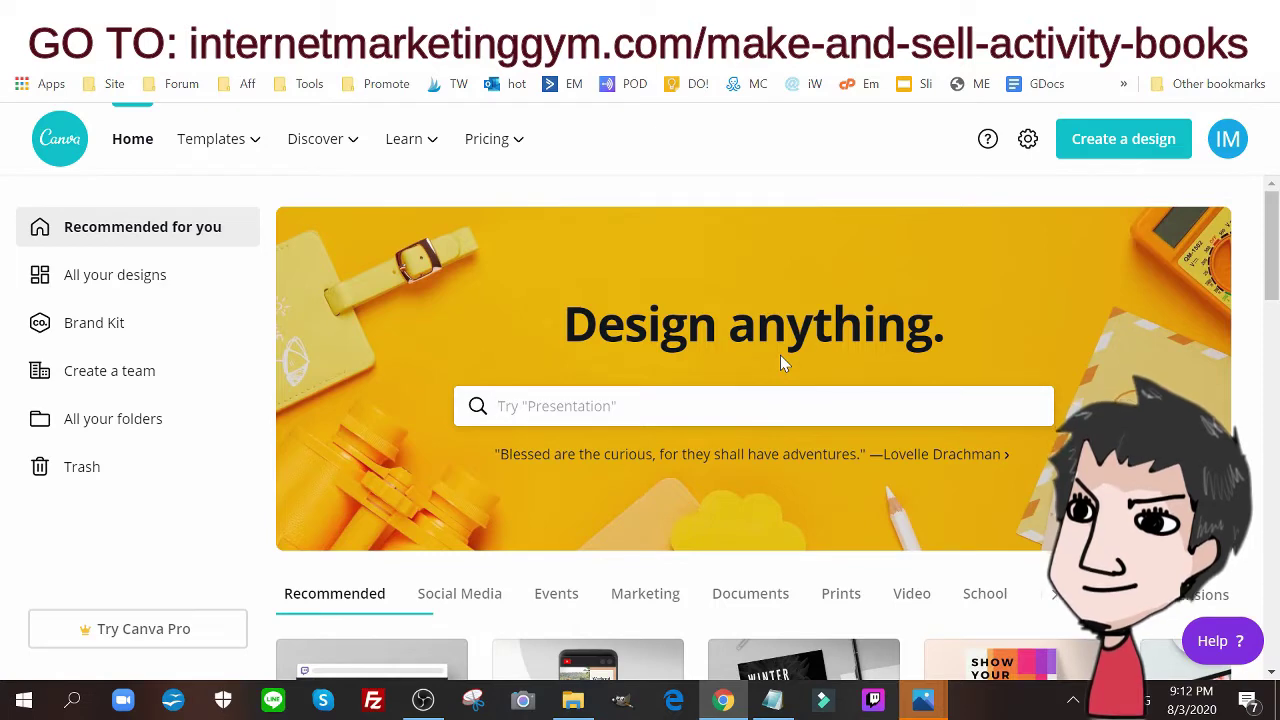
{"action": "scroll", "coordinate": [783, 362], "scroll_direction": "down", "scroll_amount": 3}
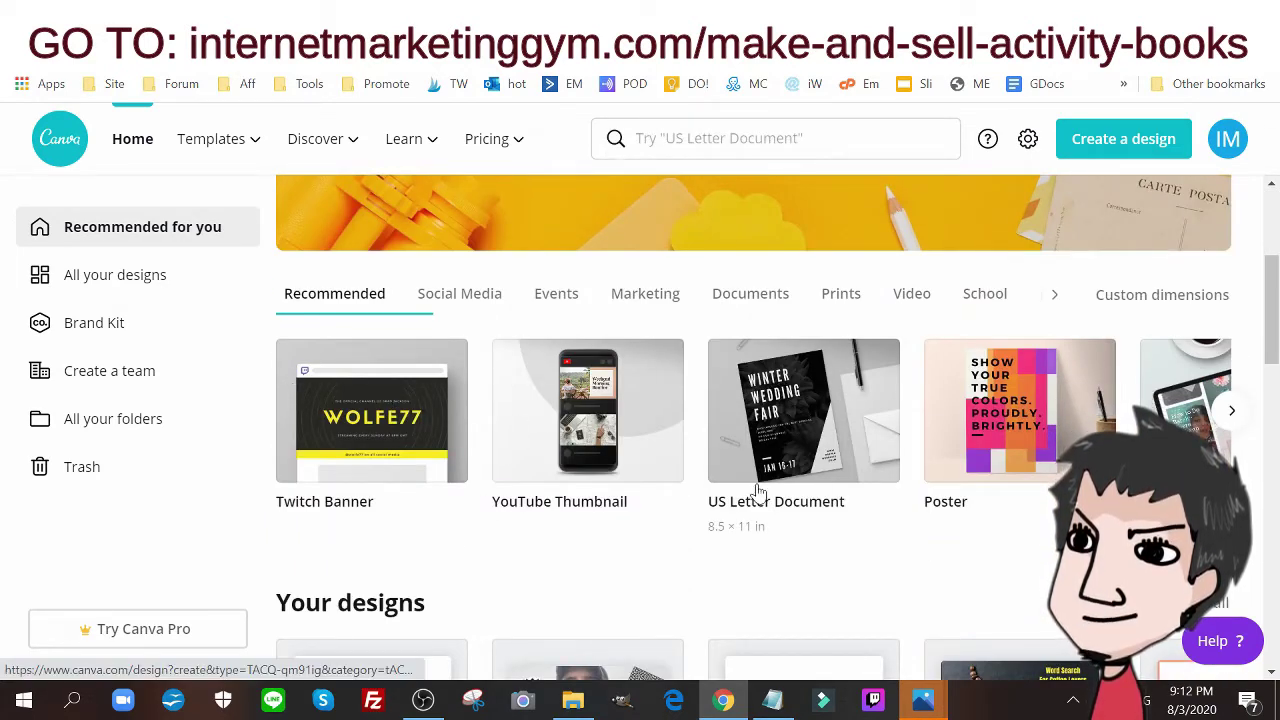
{"action": "left_click", "coordinate": [800, 408]}
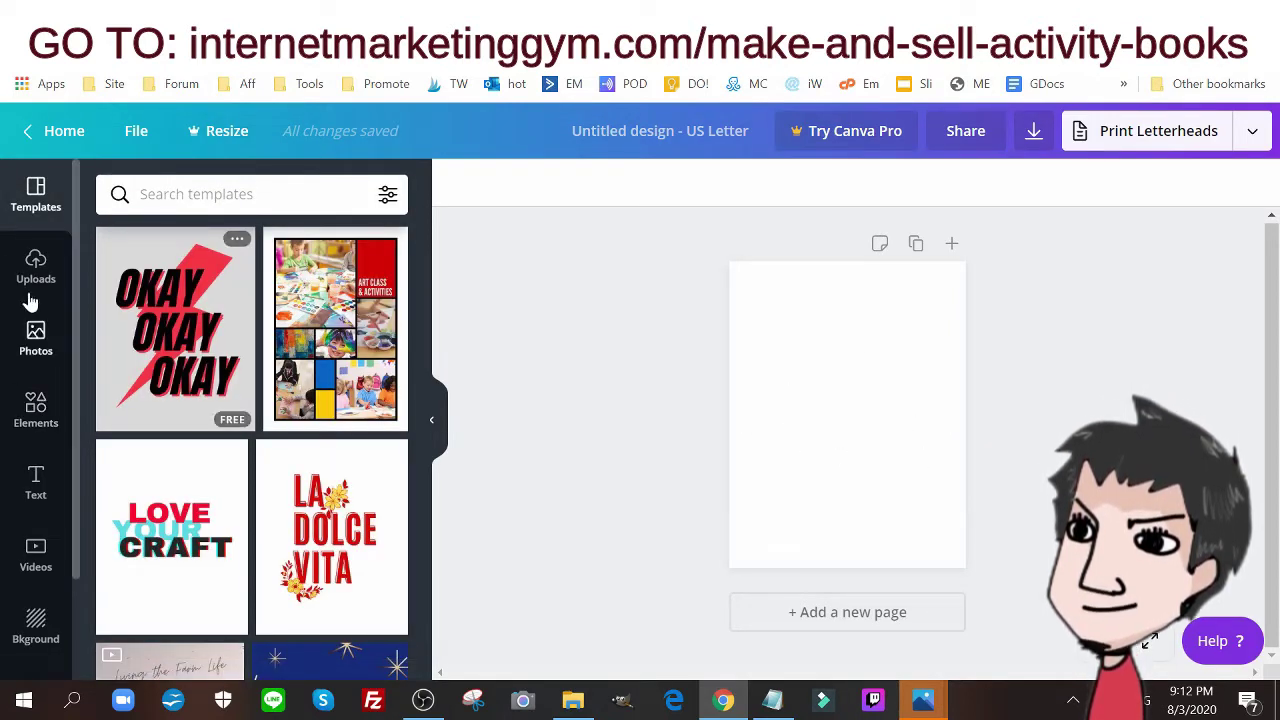
Place an 'Add a heading' text box in the center of the blank page.
{"action": "left_click", "coordinate": [36, 482]}
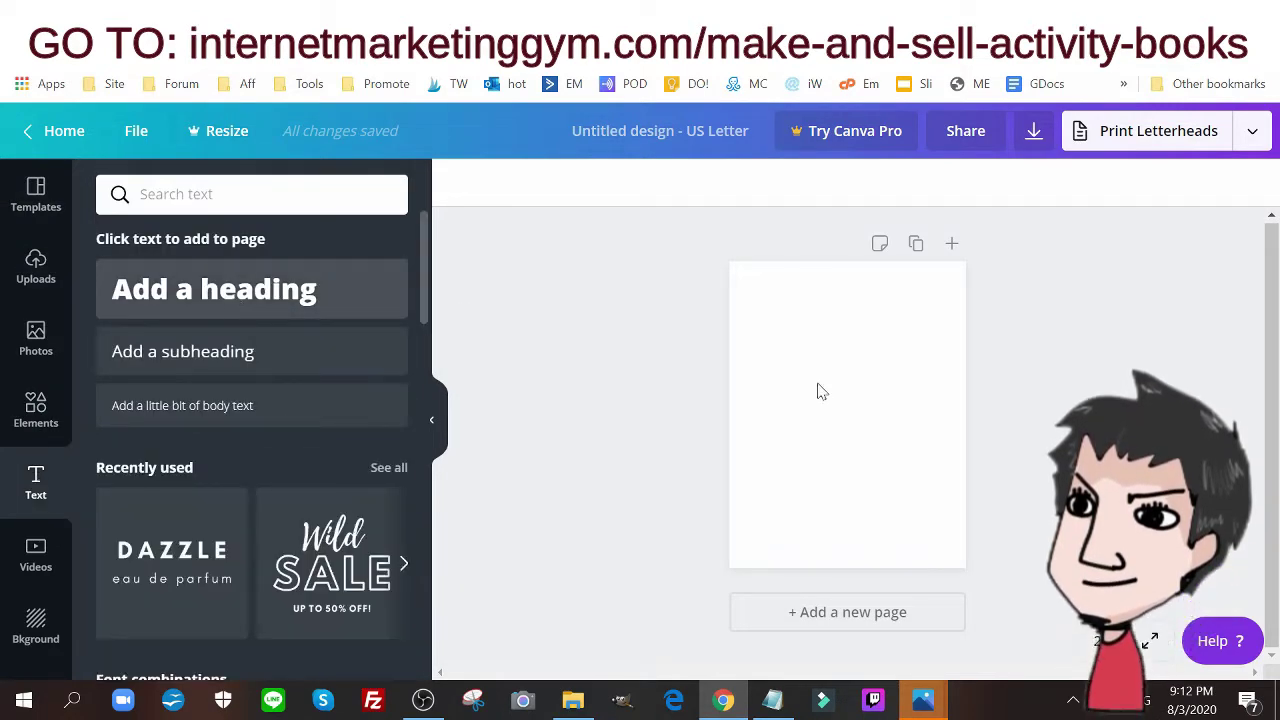
{"action": "left_click_drag", "start_coordinate": [822, 396], "coordinate": [857, 423]}
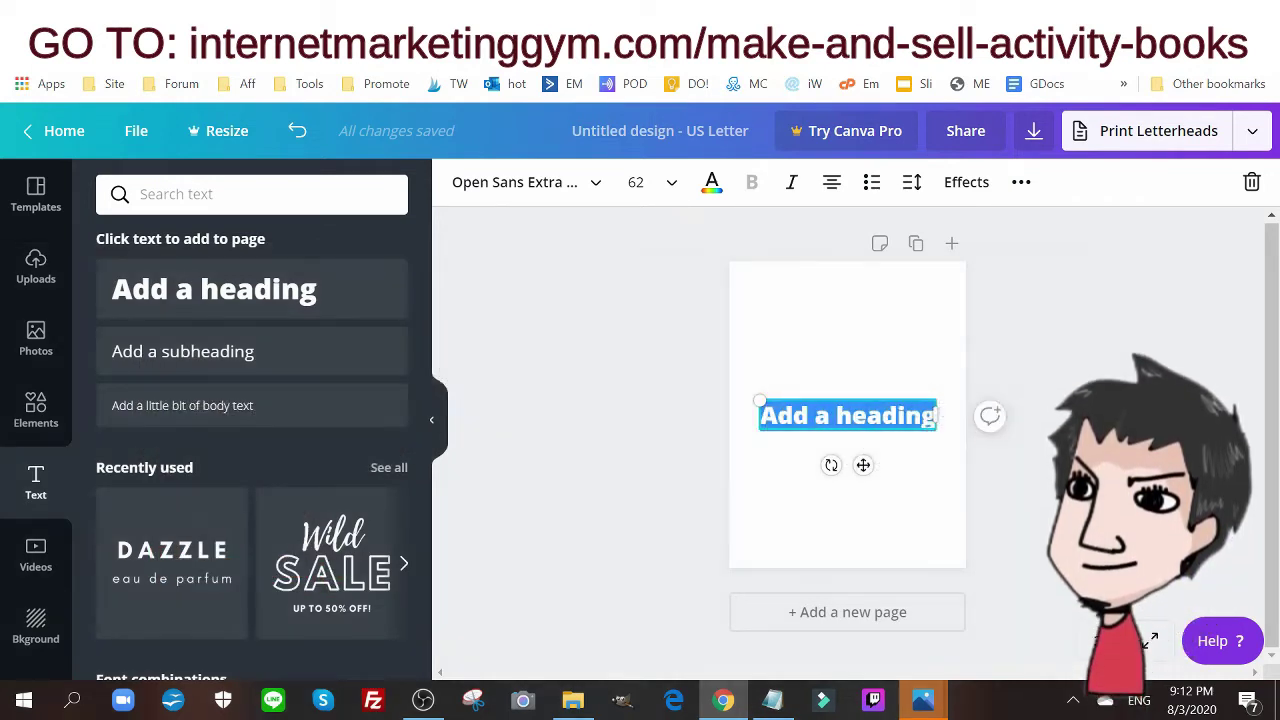
{"action": "key", "text": "ctrl+t"}
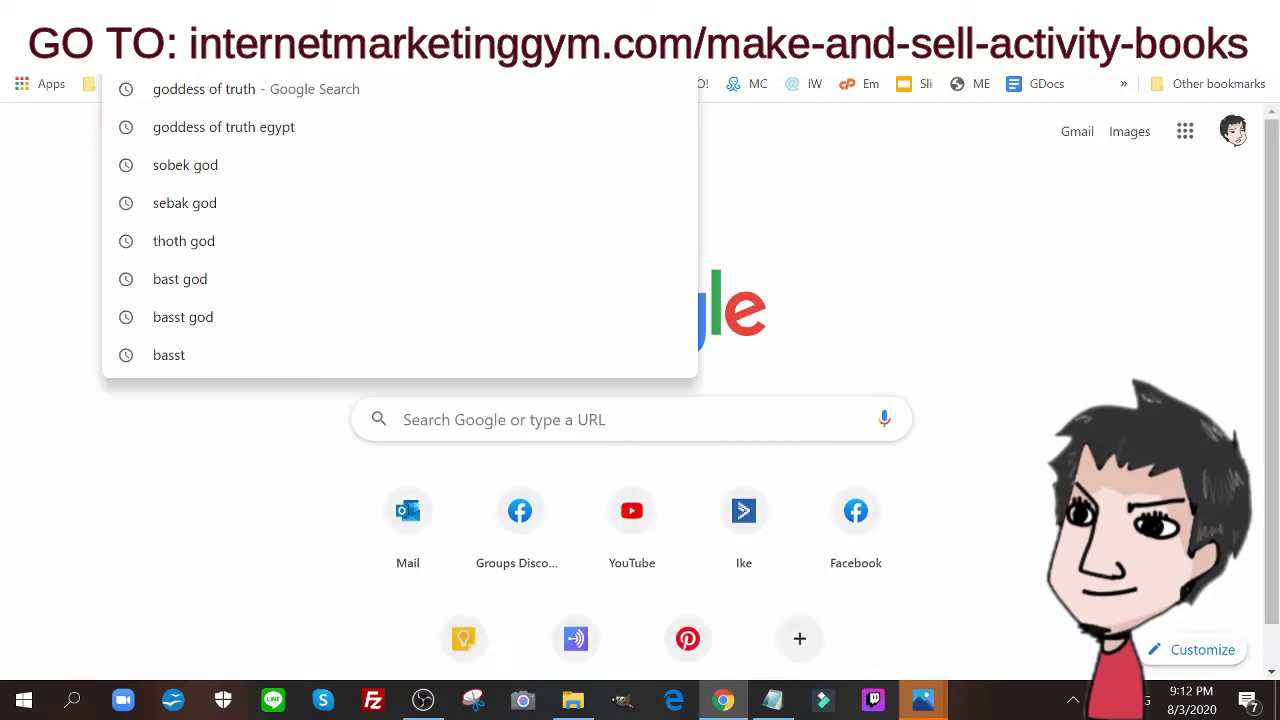
Search Google for 'ancient greek quotes'.
{"action": "type", "text": "n"}
{"action": "key", "text": "BackSpace"}
{"action": "type", "text": "ancient greed"}
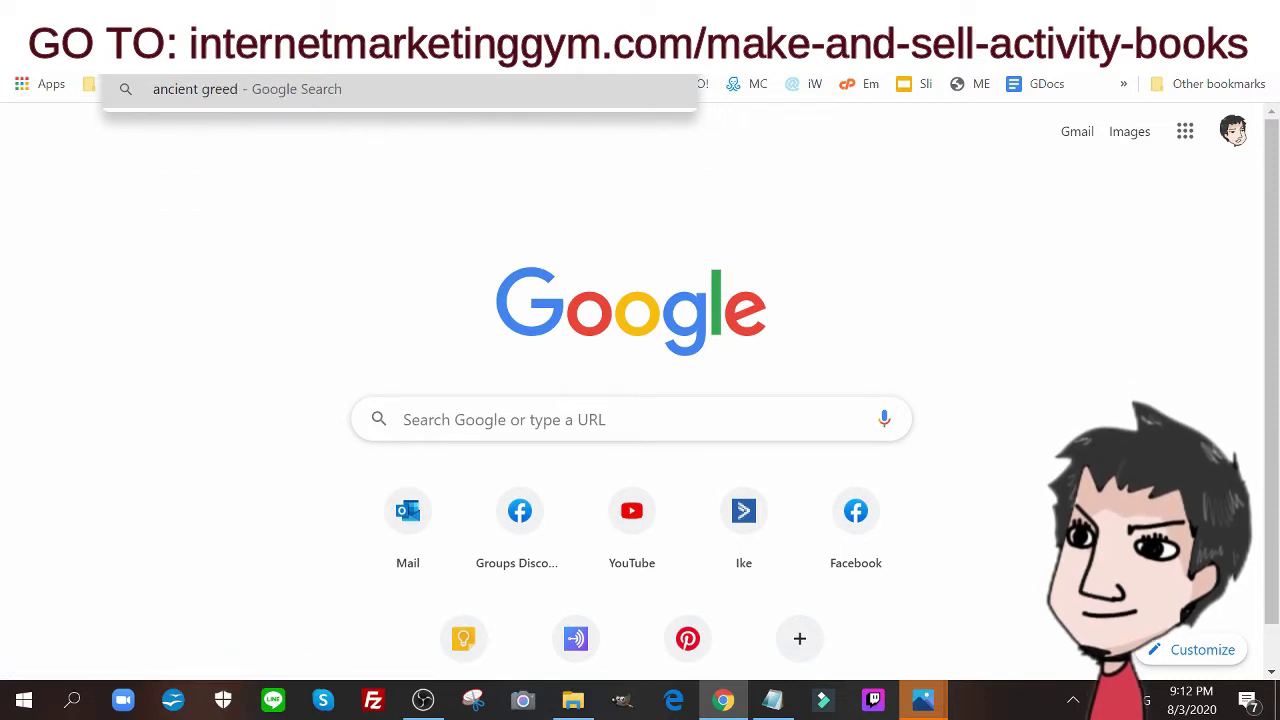
{"action": "key", "text": "BackSpace"}
{"action": "type", "text": "k quotes"}
{"action": "key", "text": "Return"}
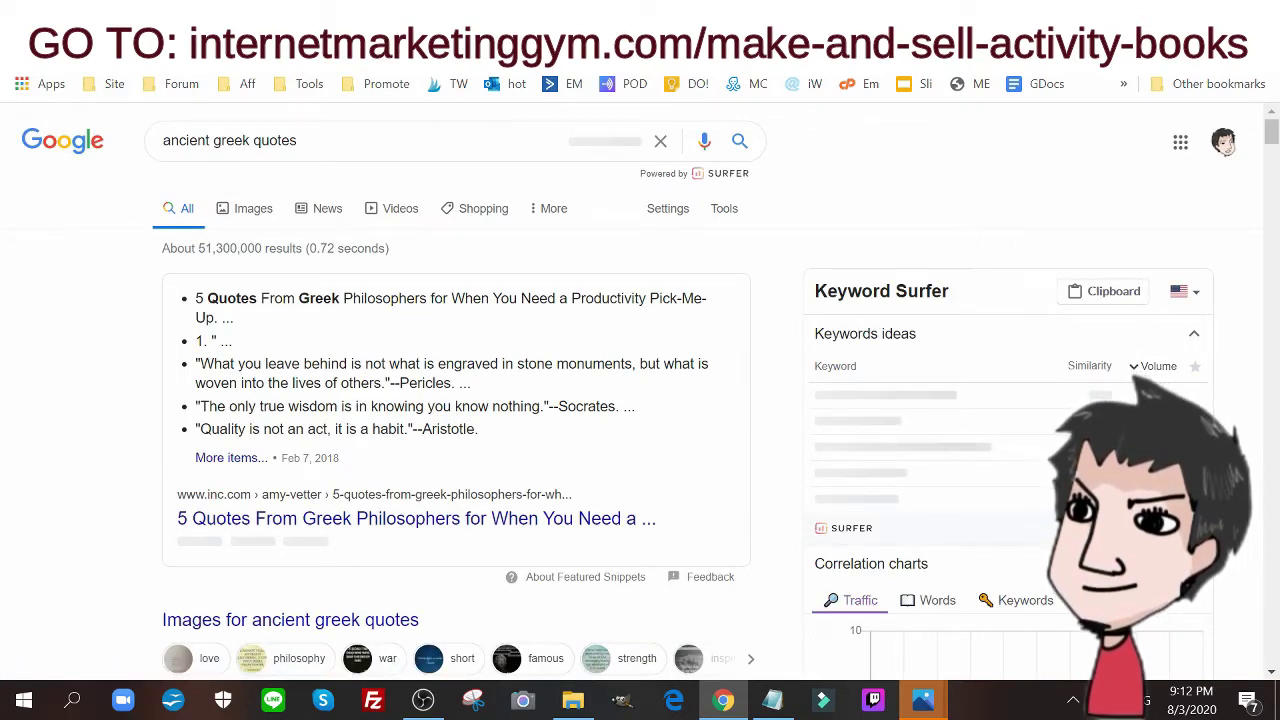
Copy the Pericles stone-monuments quote from the results and return to Canva.
{"action": "left_click_drag", "start_coordinate": [200, 364], "coordinate": [353, 383]}
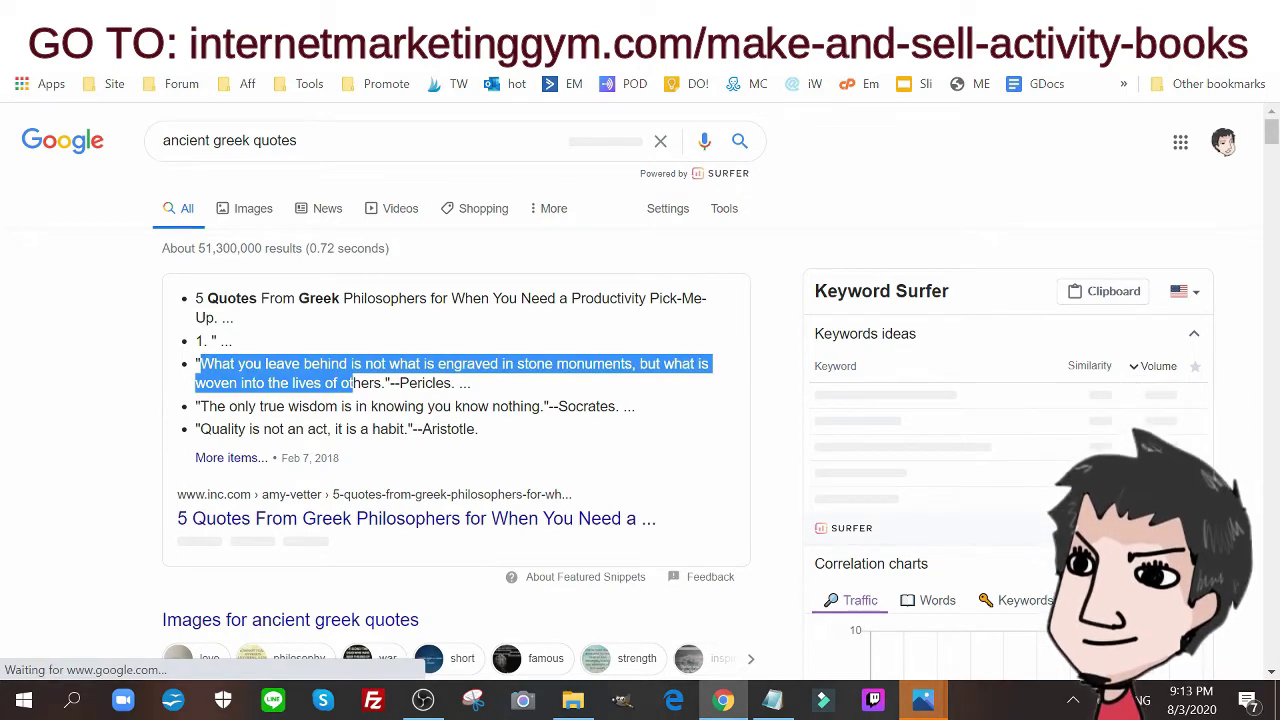
{"action": "left_click_drag", "start_coordinate": [360, 383], "coordinate": [384, 383]}
{"action": "right_click", "coordinate": [344, 384]}
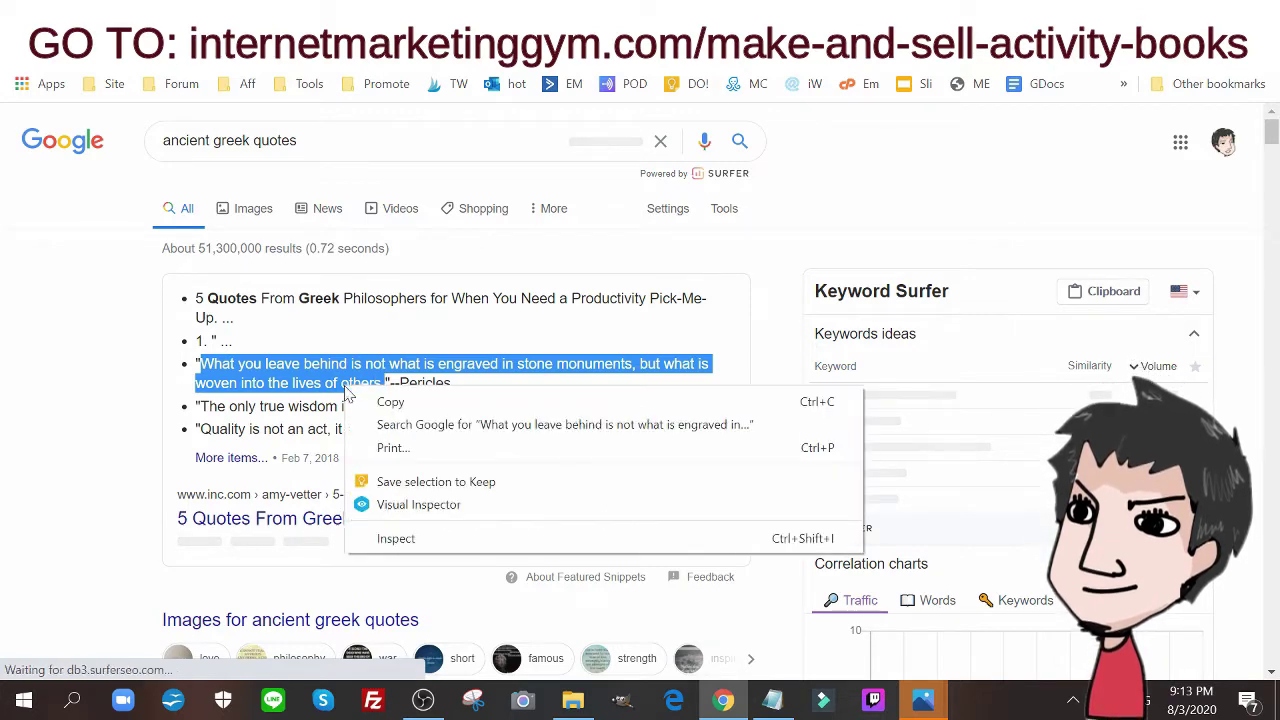
{"action": "left_click", "coordinate": [374, 399]}
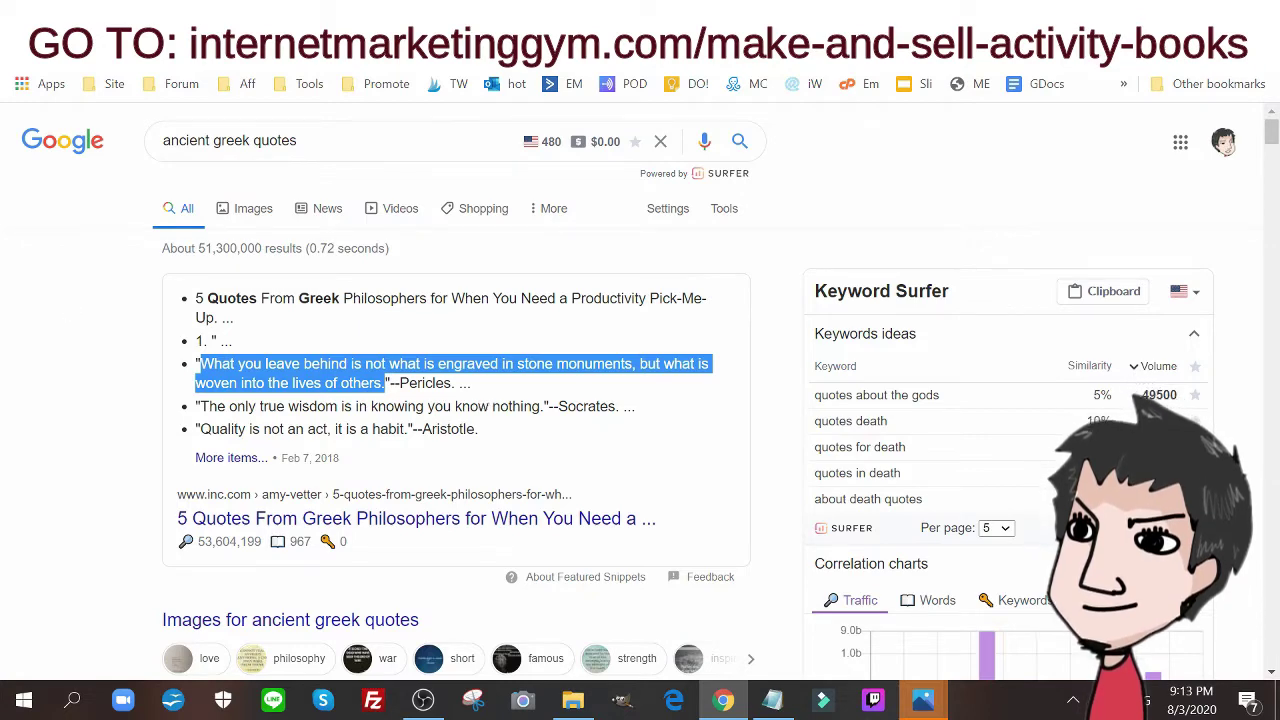
{"action": "right_click", "coordinate": [318, 367]}
{"action": "left_click", "coordinate": [345, 380]}
{"action": "key", "text": "ctrl+Tab"}
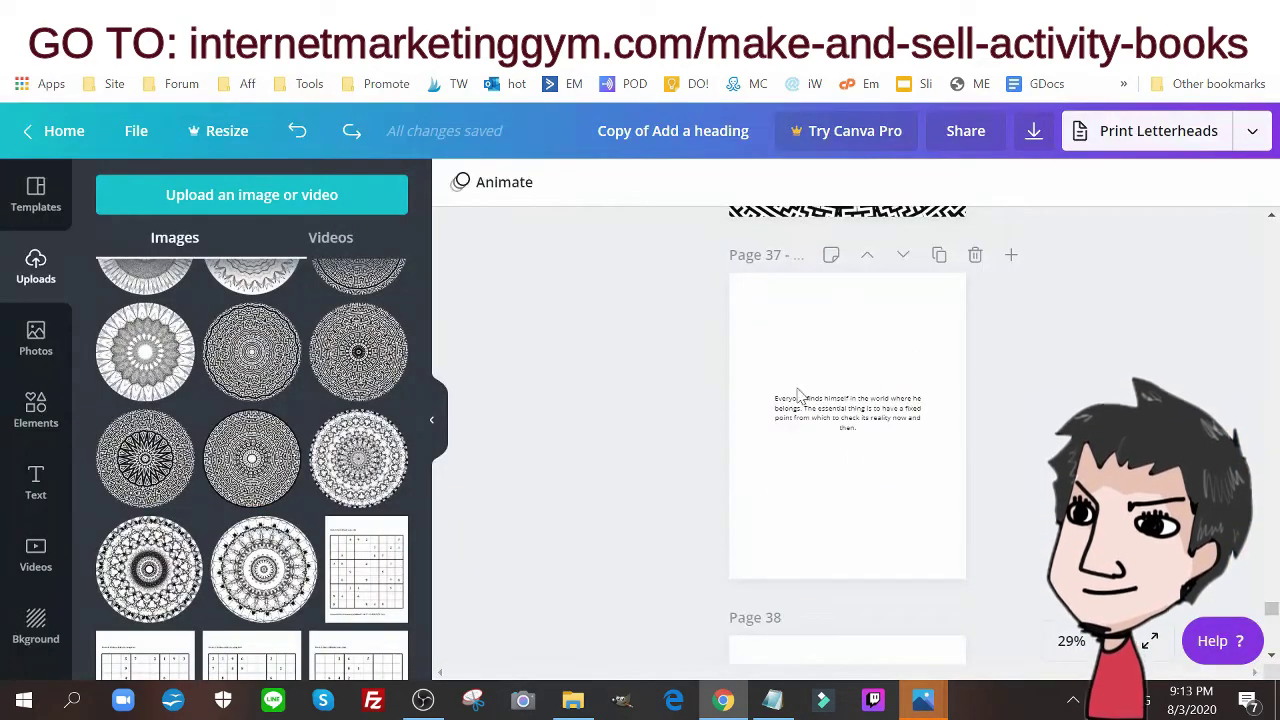
Look over the earlier mandala-and-quote Page 36, then go back to the Untitled US Letter design.
{"action": "scroll", "coordinate": [740, 487], "scroll_direction": "up", "scroll_amount": 5}
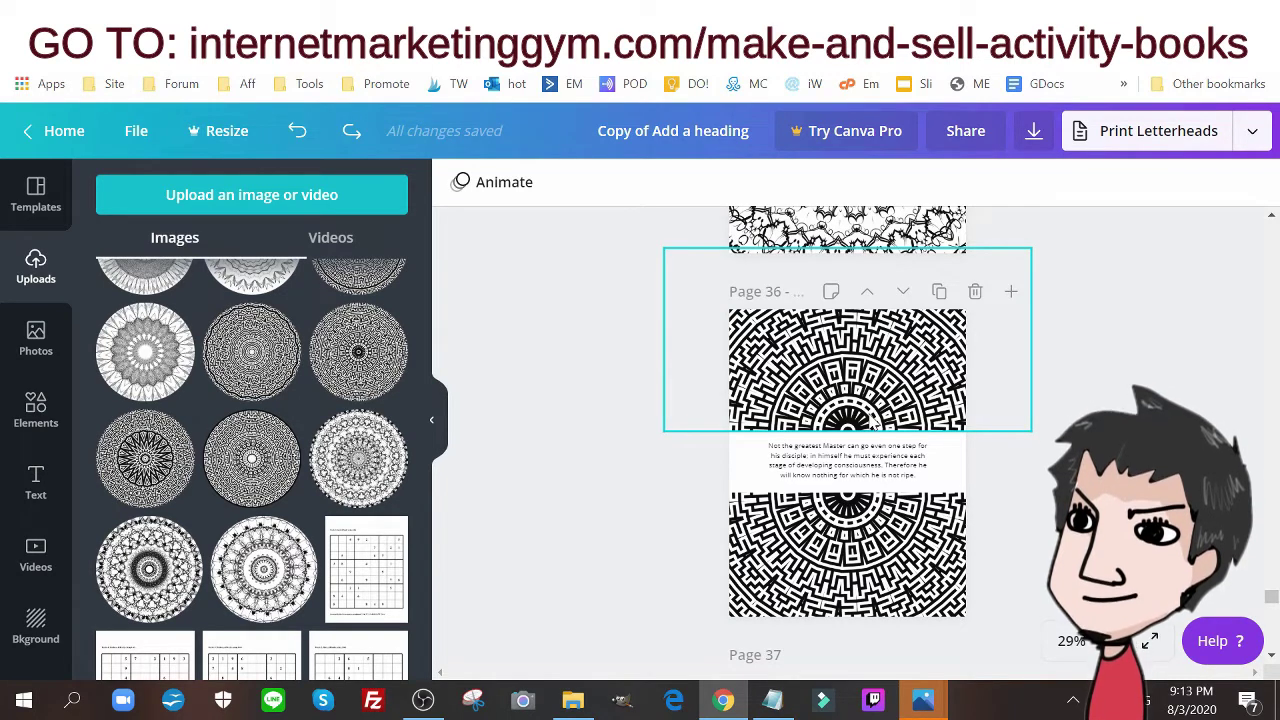
{"action": "key", "text": "ctrl+Tab"}
{"action": "key", "text": "ctrl+shift+Tab"}
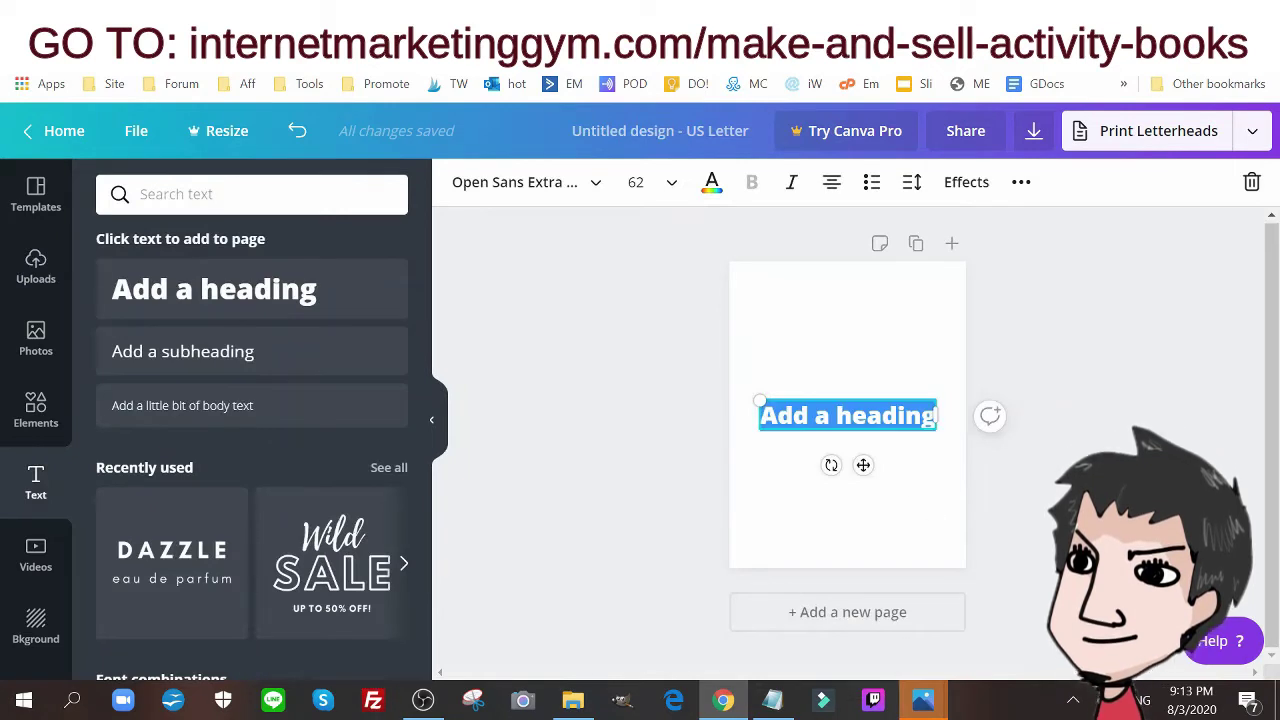
Paste the stone-monuments quote over the heading and set its font to Open Sans.
{"action": "key", "text": "ctrl+v"}
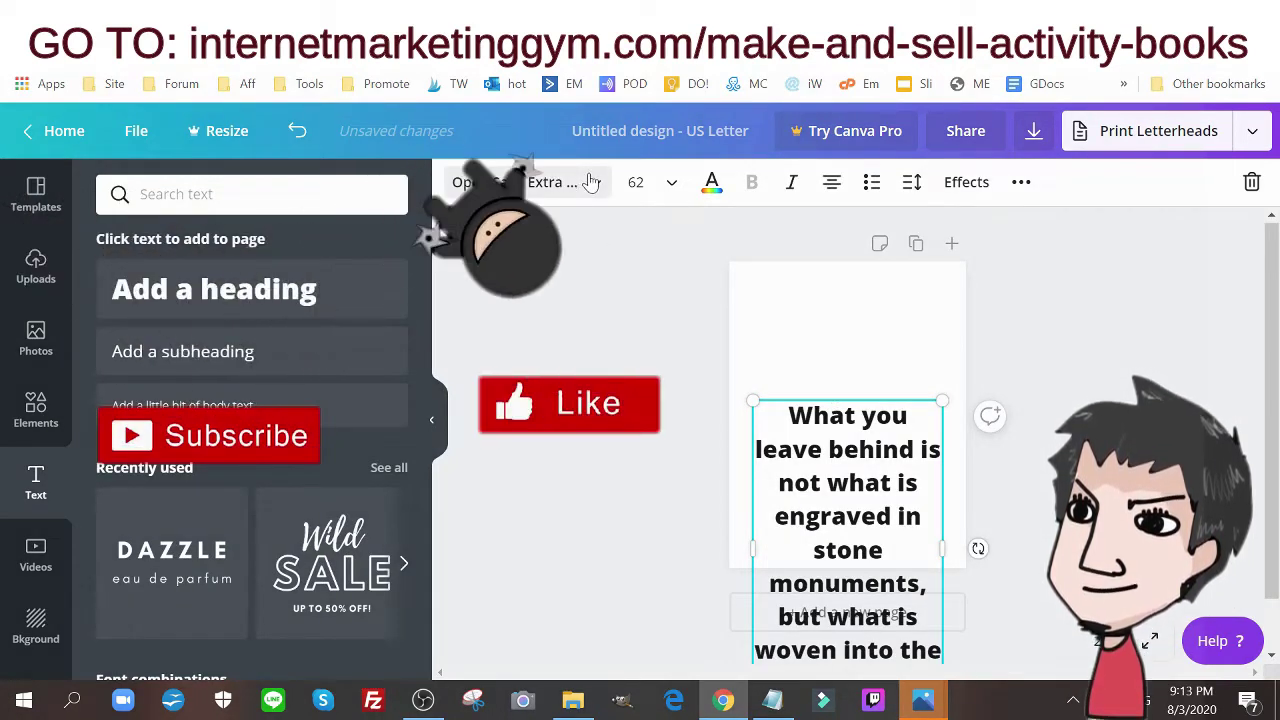
{"action": "left_click", "coordinate": [591, 181]}
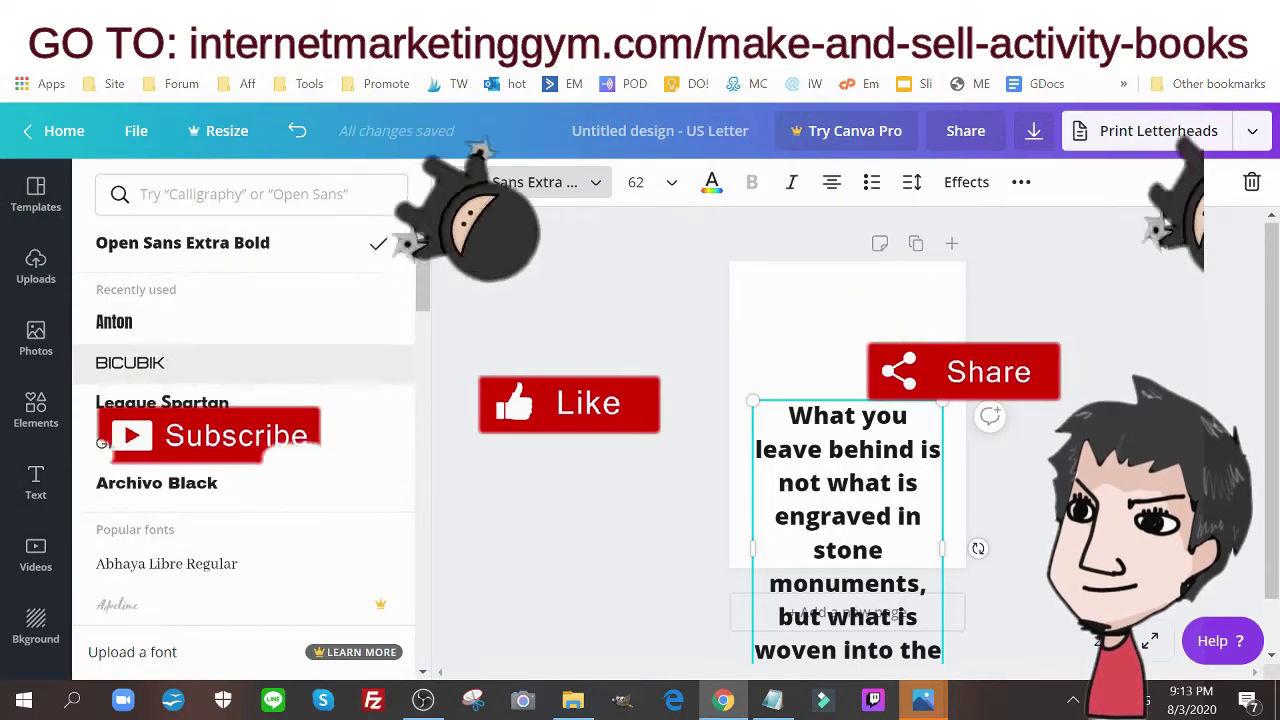
{"action": "scroll", "coordinate": [191, 420], "scroll_direction": "down", "scroll_amount": 3}
{"action": "scroll", "coordinate": [191, 420], "scroll_direction": "up", "scroll_amount": 3}
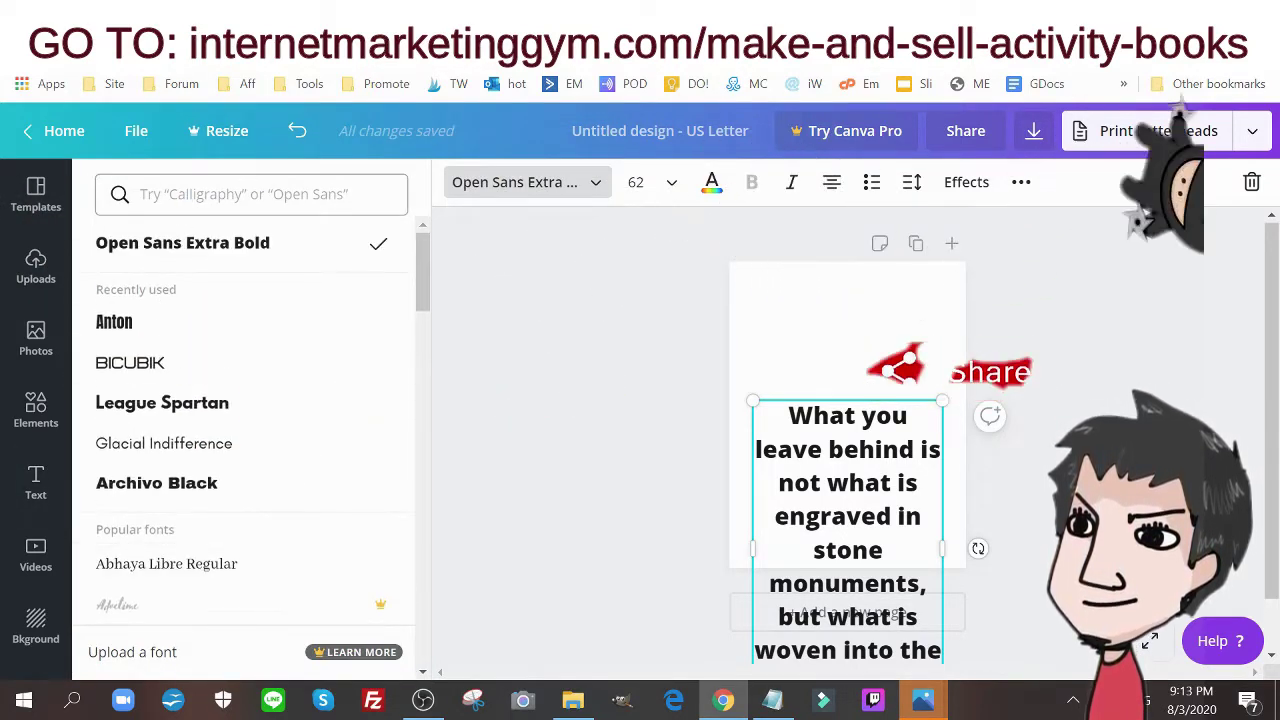
{"action": "left_click", "coordinate": [230, 206]}
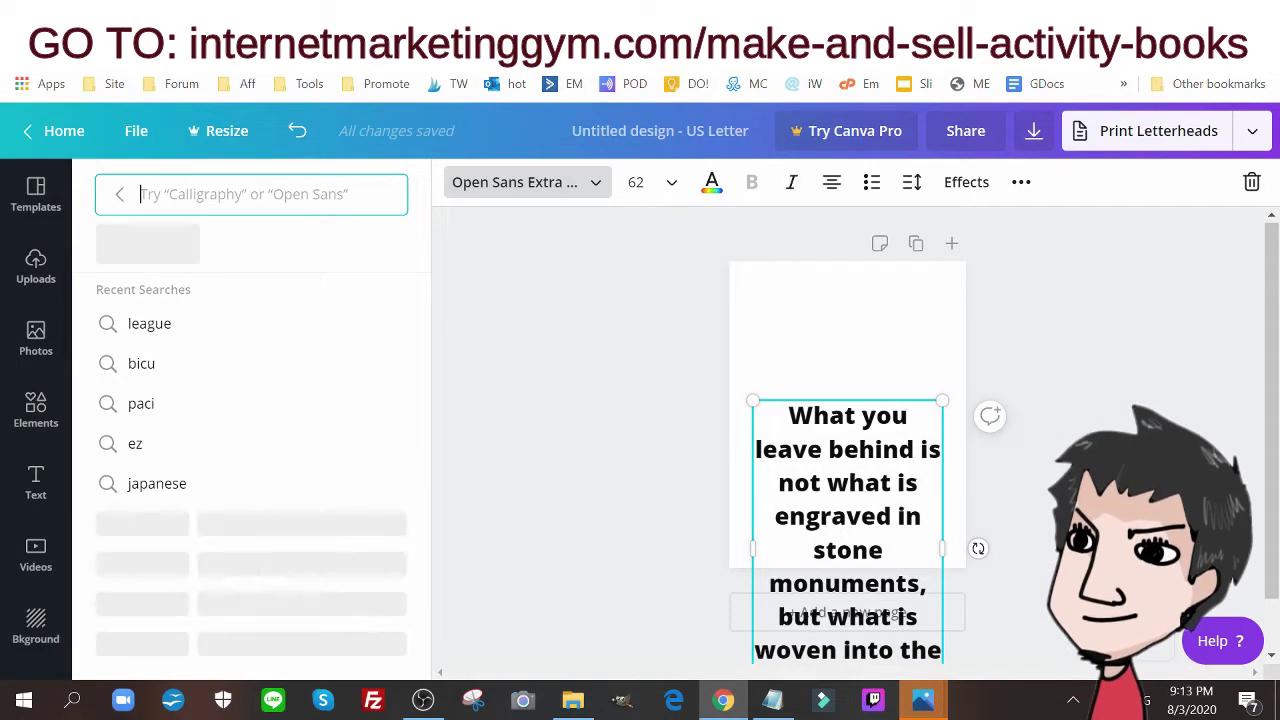
{"action": "type", "text": "open"}
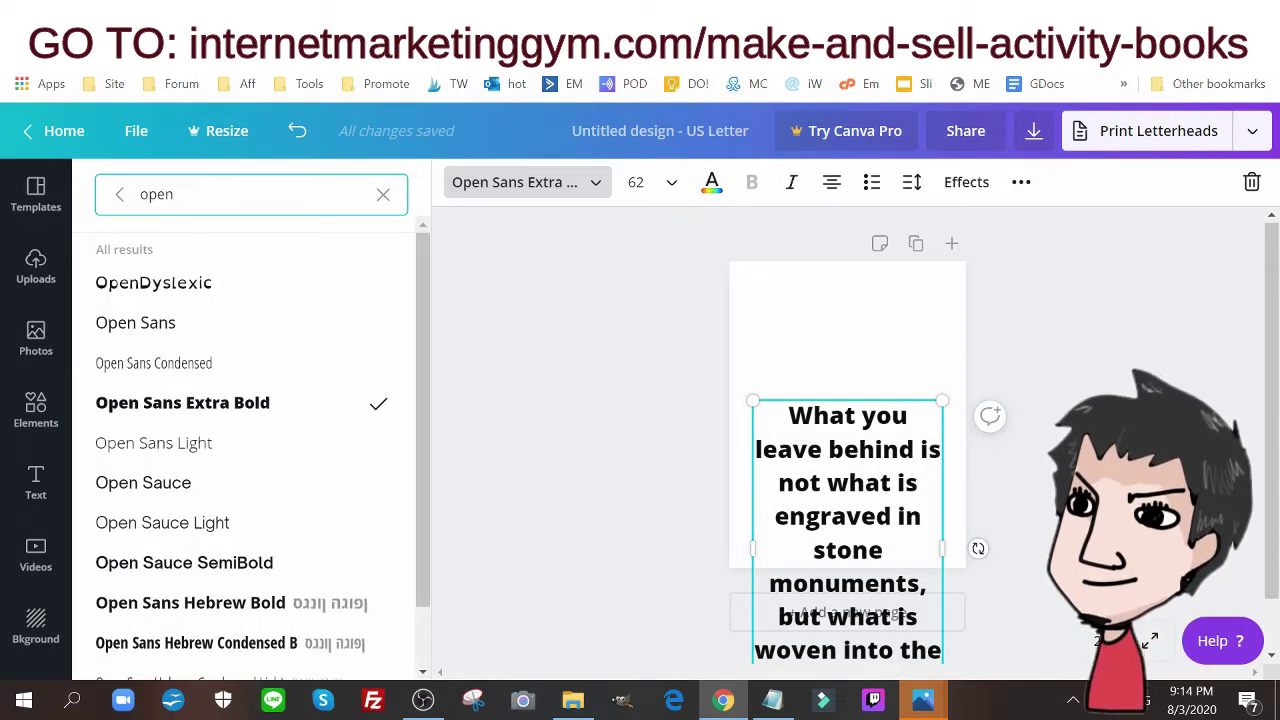
{"action": "left_click", "coordinate": [155, 334]}
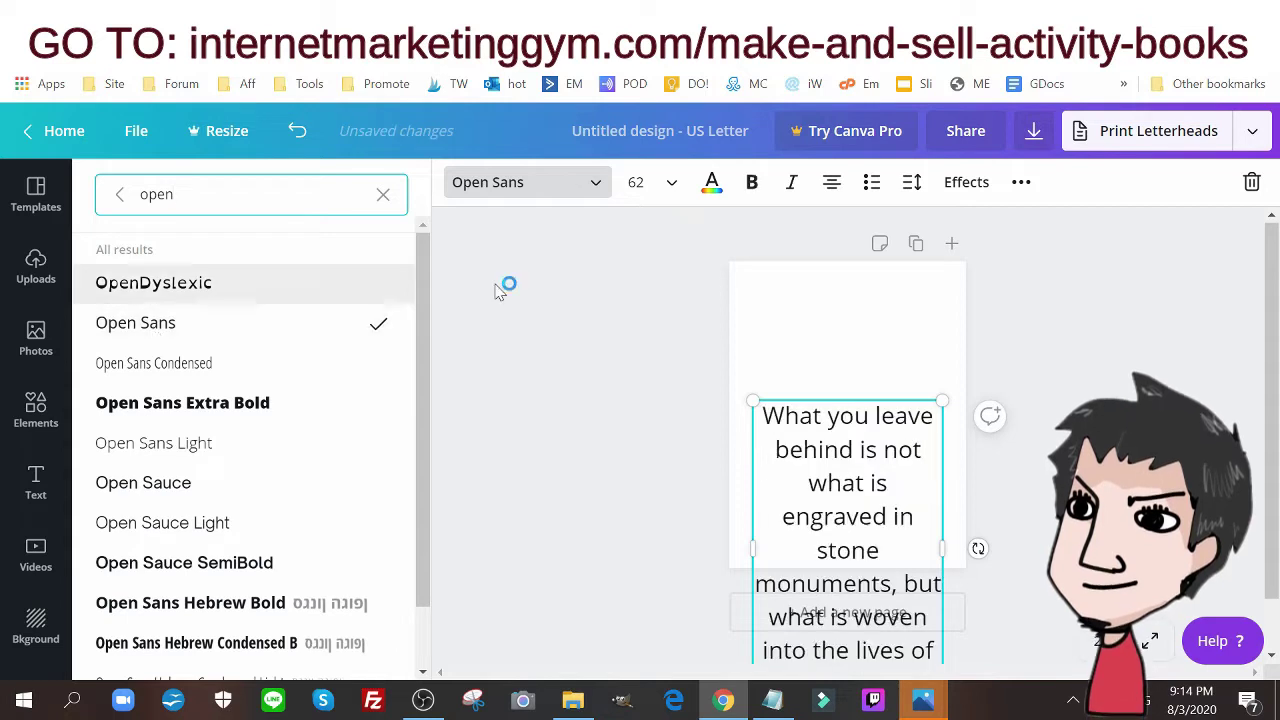
Set the quote to 18 pt and center it on the page.
{"action": "left_click", "coordinate": [659, 196]}
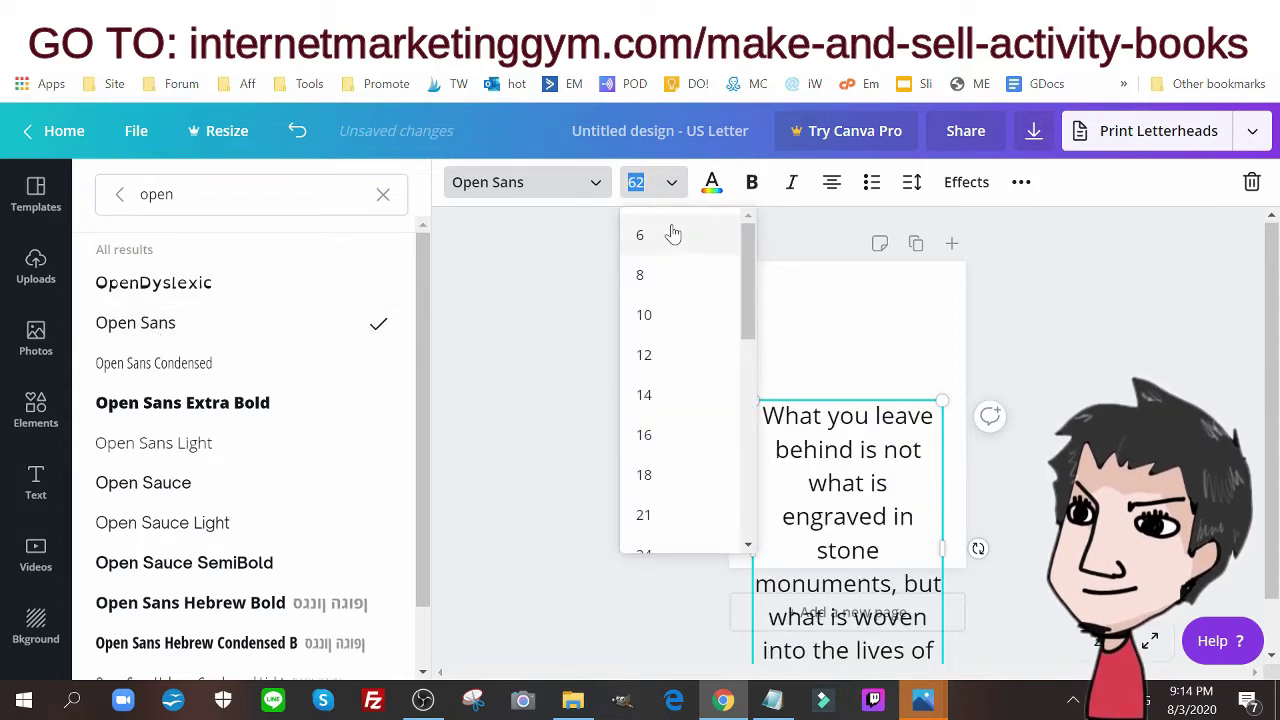
{"action": "scroll", "coordinate": [657, 340], "scroll_direction": "down", "scroll_amount": 2}
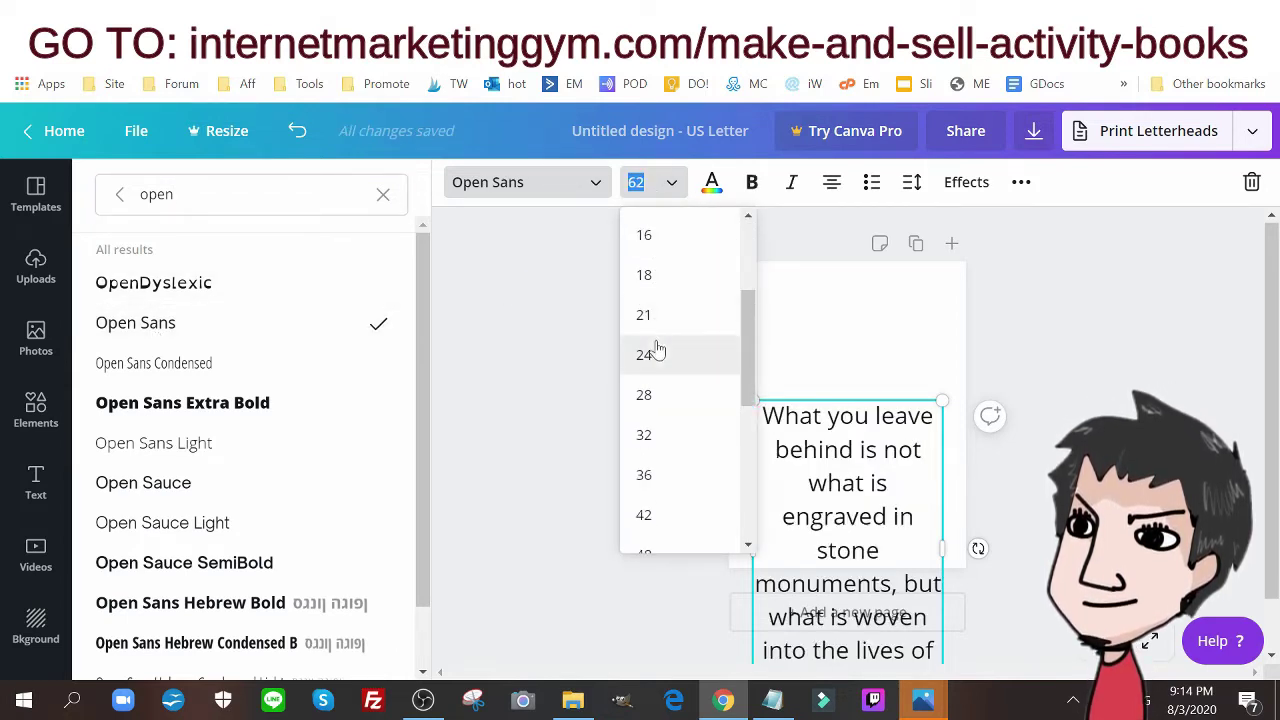
{"action": "left_click", "coordinate": [665, 276]}
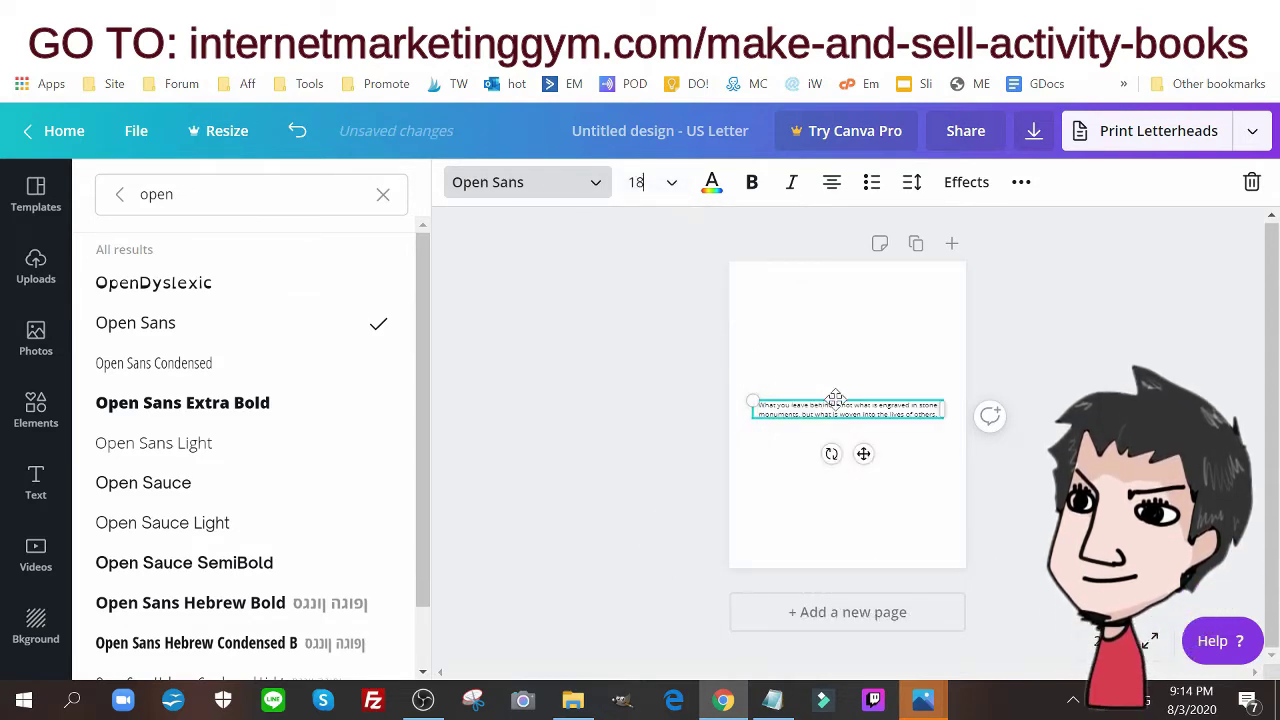
{"action": "left_click_drag", "start_coordinate": [835, 400], "coordinate": [835, 397]}
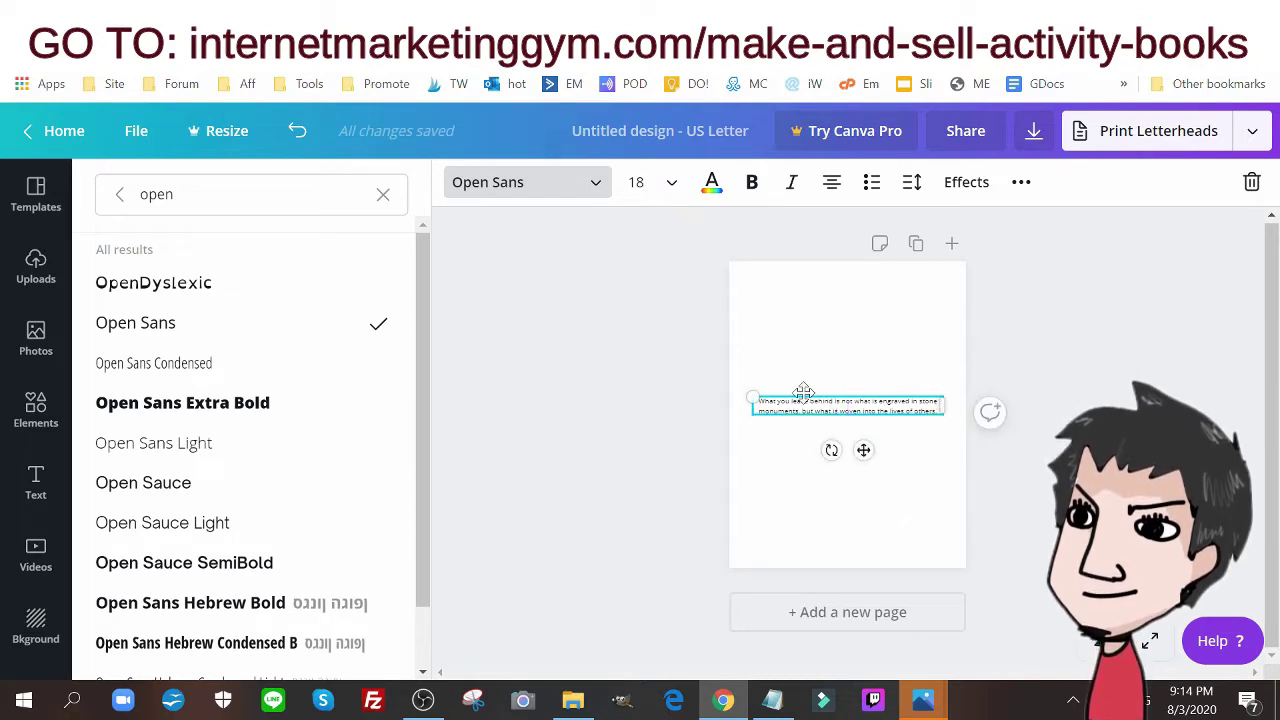
{"action": "left_click_drag", "start_coordinate": [804, 390], "coordinate": [806, 403]}
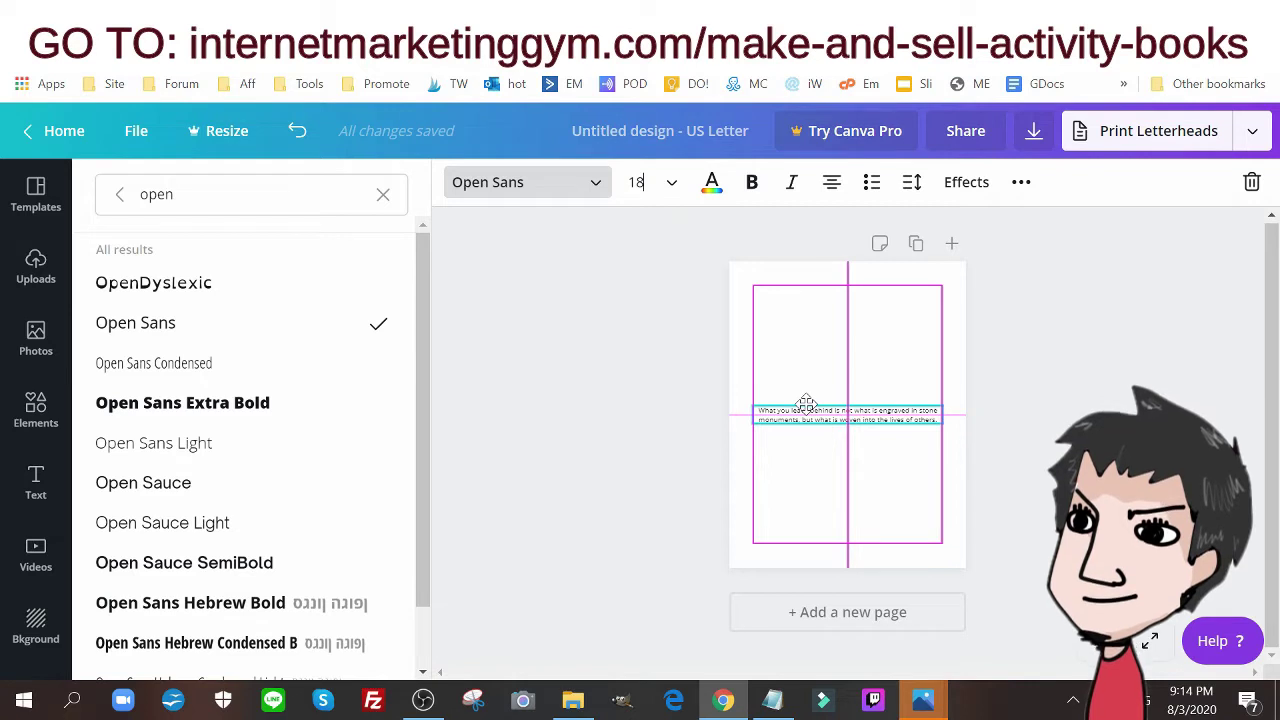
{"action": "left_click_drag", "start_coordinate": [806, 404], "coordinate": [806, 404]}
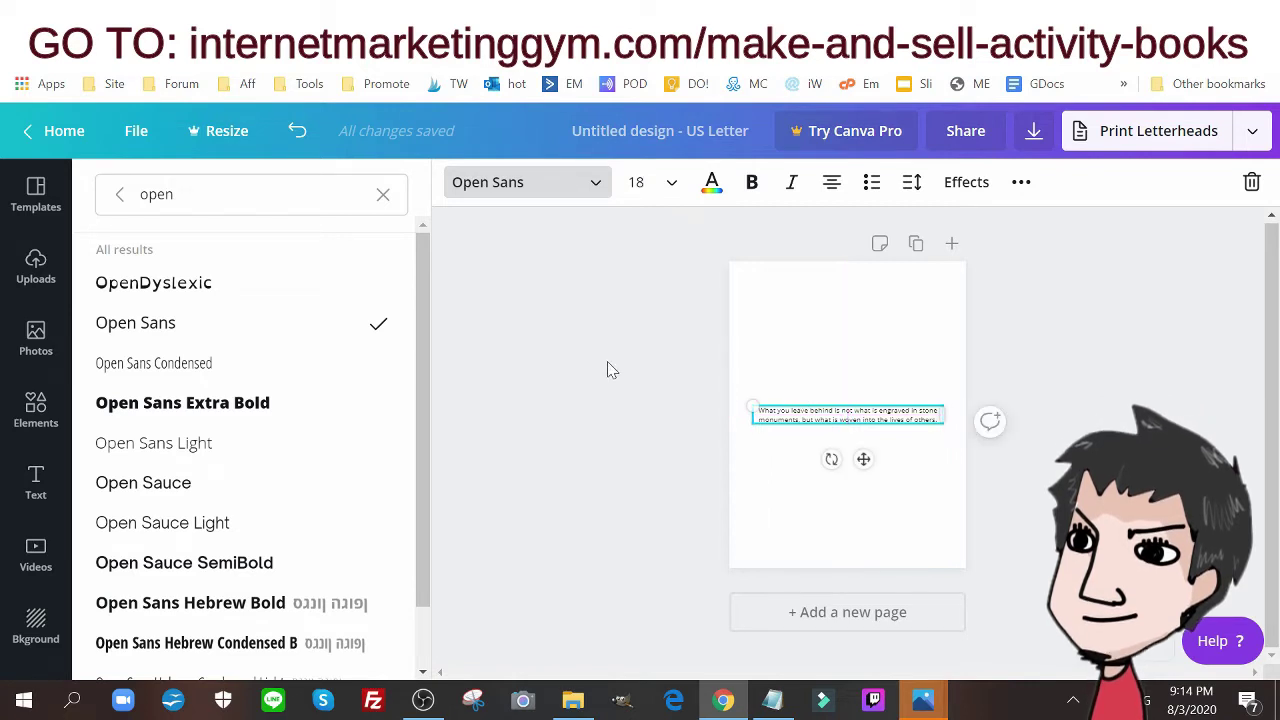
{"action": "key", "text": "Escape"}
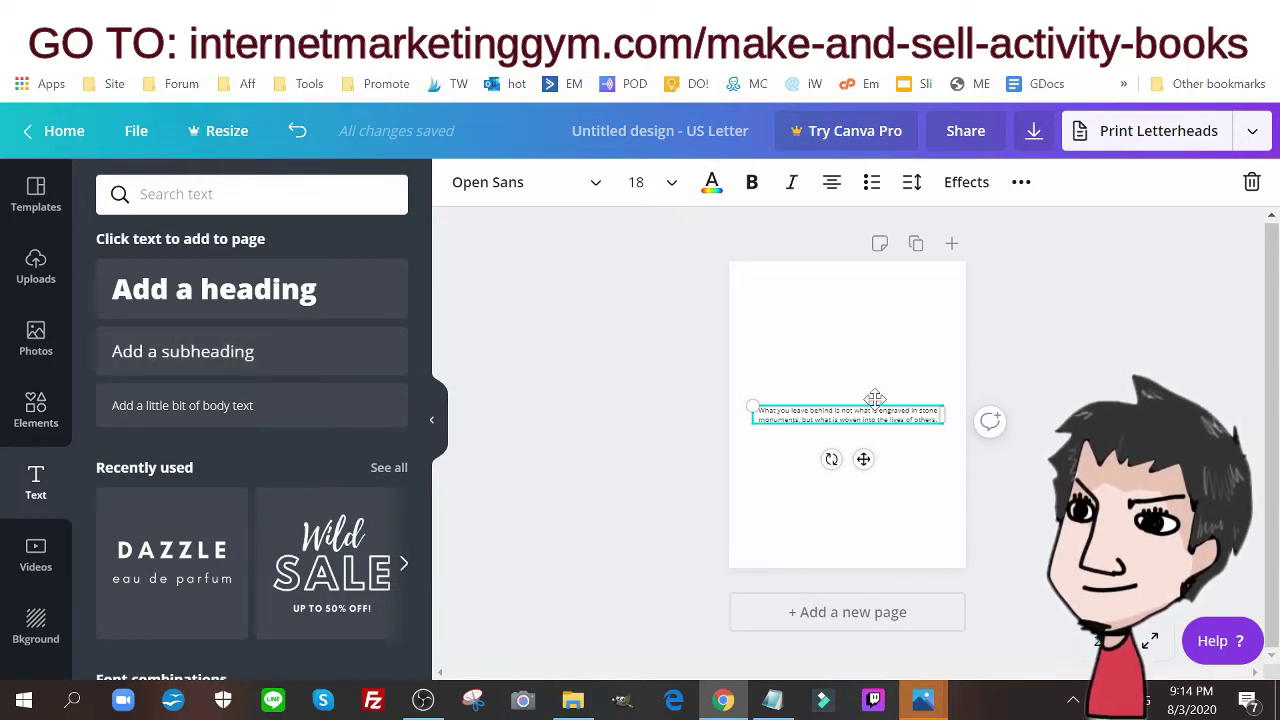
{"action": "left_click_drag", "start_coordinate": [875, 399], "coordinate": [873, 401]}
Deselect the quote to preview the finished page, then browse the activity books guide.
{"action": "left_click", "coordinate": [632, 370]}
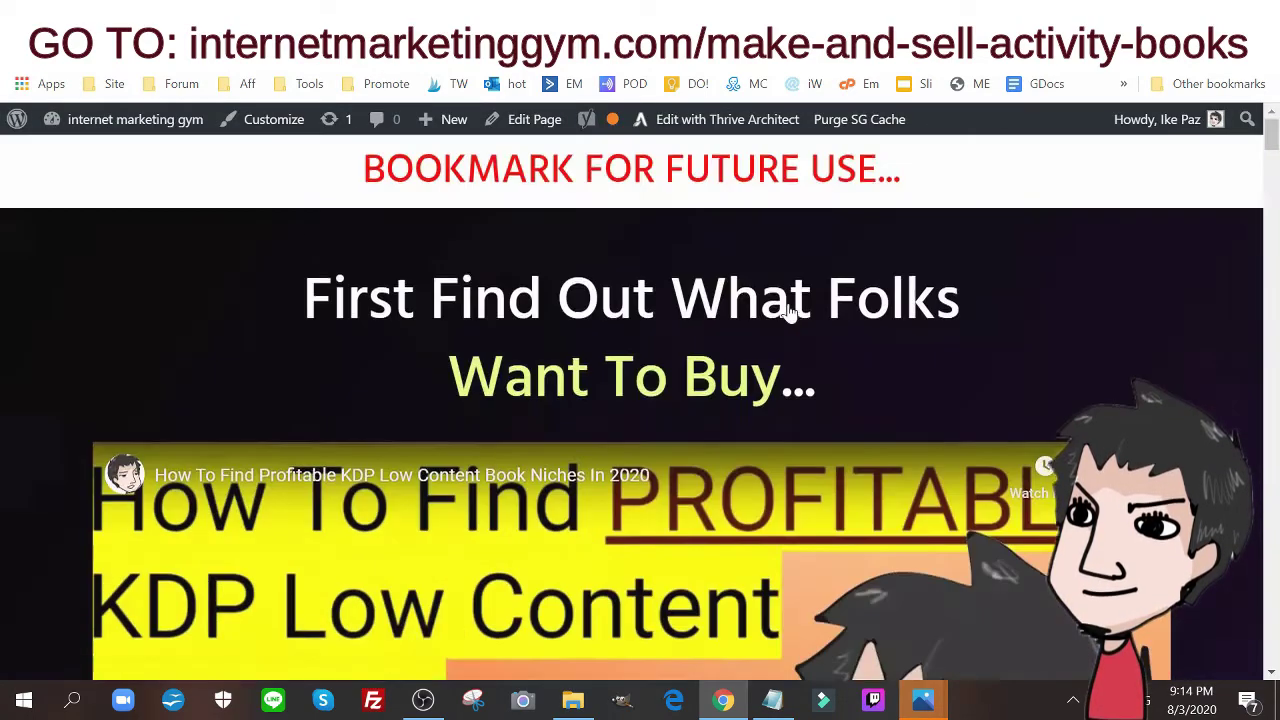
{"action": "scroll", "coordinate": [787, 312], "scroll_direction": "down", "scroll_amount": 15}
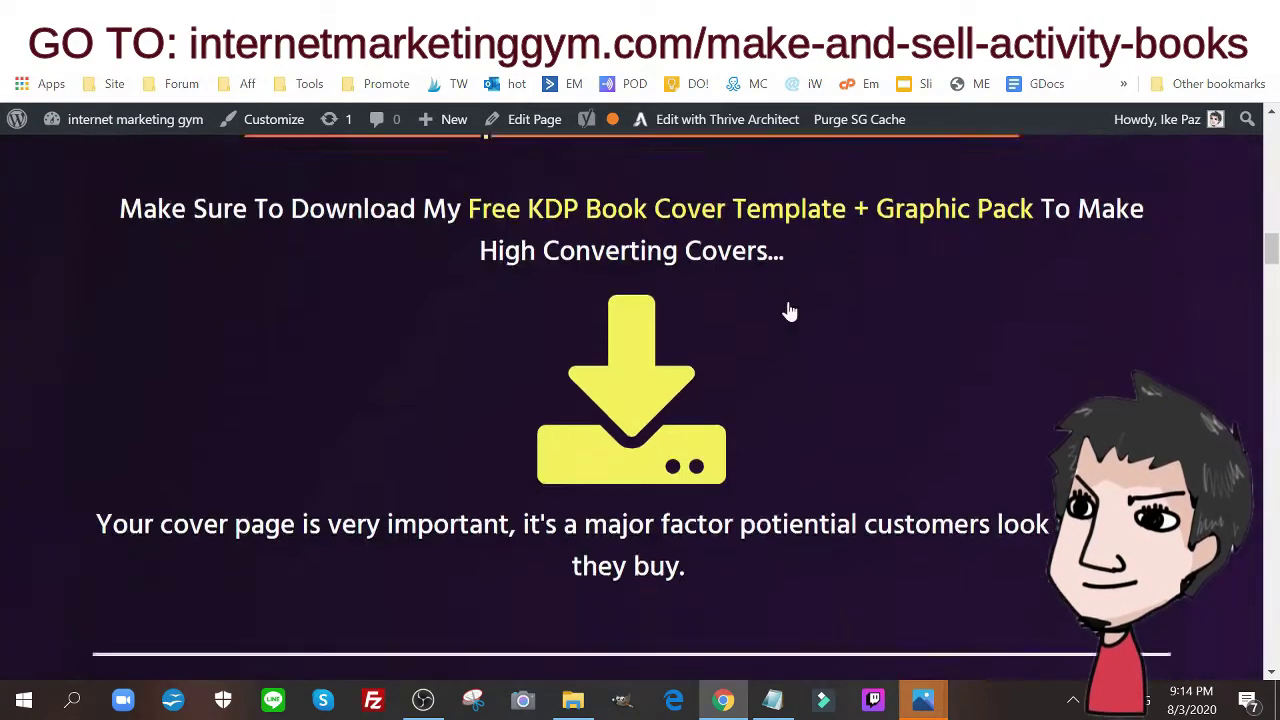
{"action": "scroll", "coordinate": [789, 312], "scroll_direction": "up", "scroll_amount": 8}
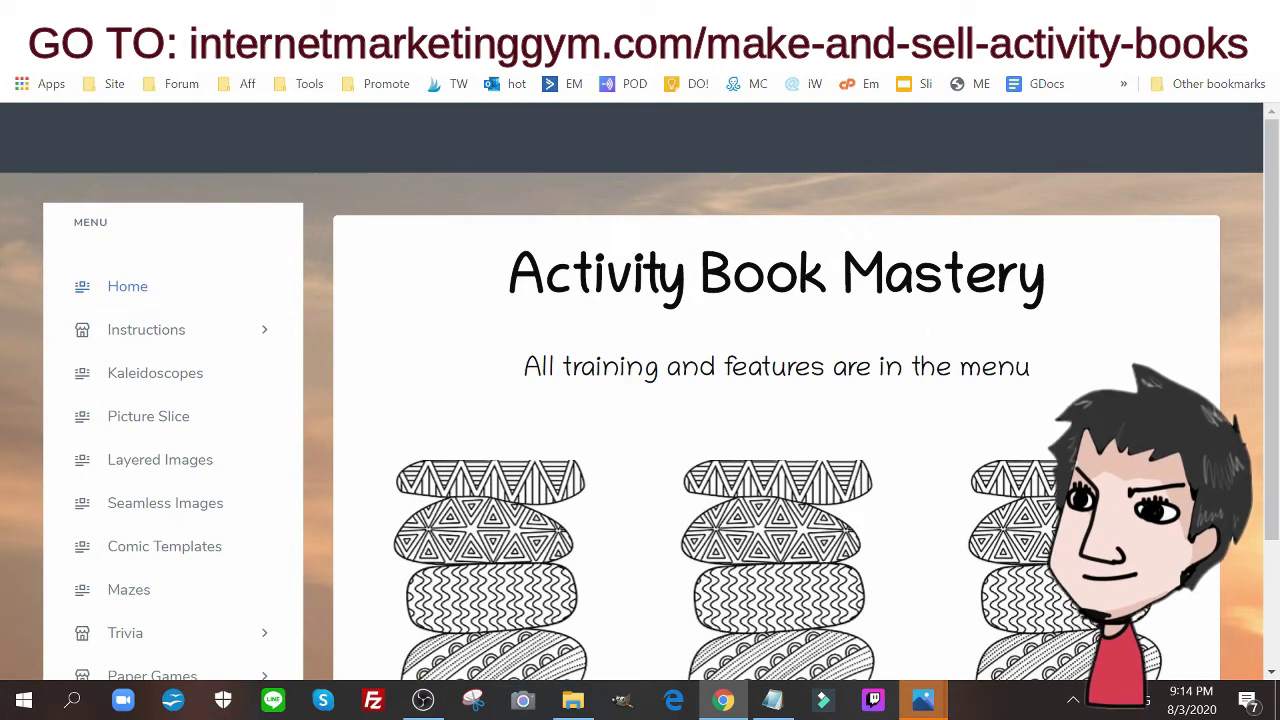
Generate the second kaleidoscope mandala at 800px, save the image, and return to Canva.
{"action": "left_click", "coordinate": [151, 389]}
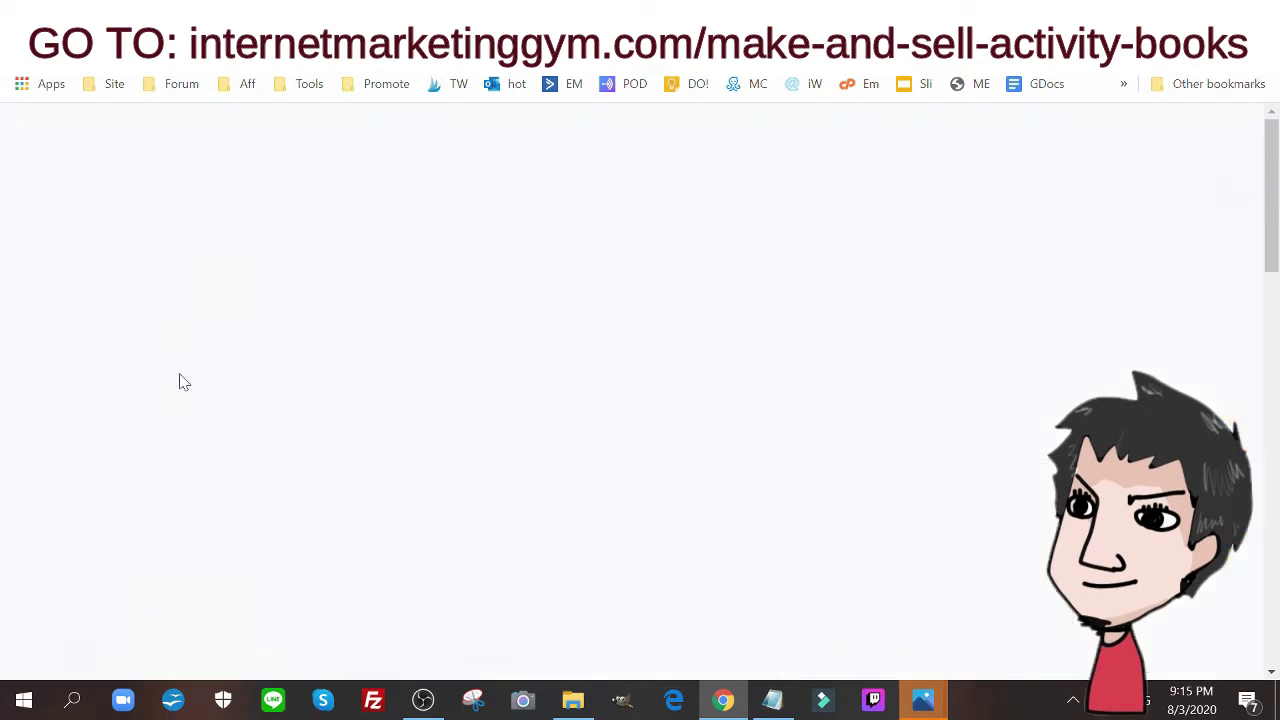
{"action": "scroll", "coordinate": [1074, 283], "scroll_direction": "down", "scroll_amount": 2}
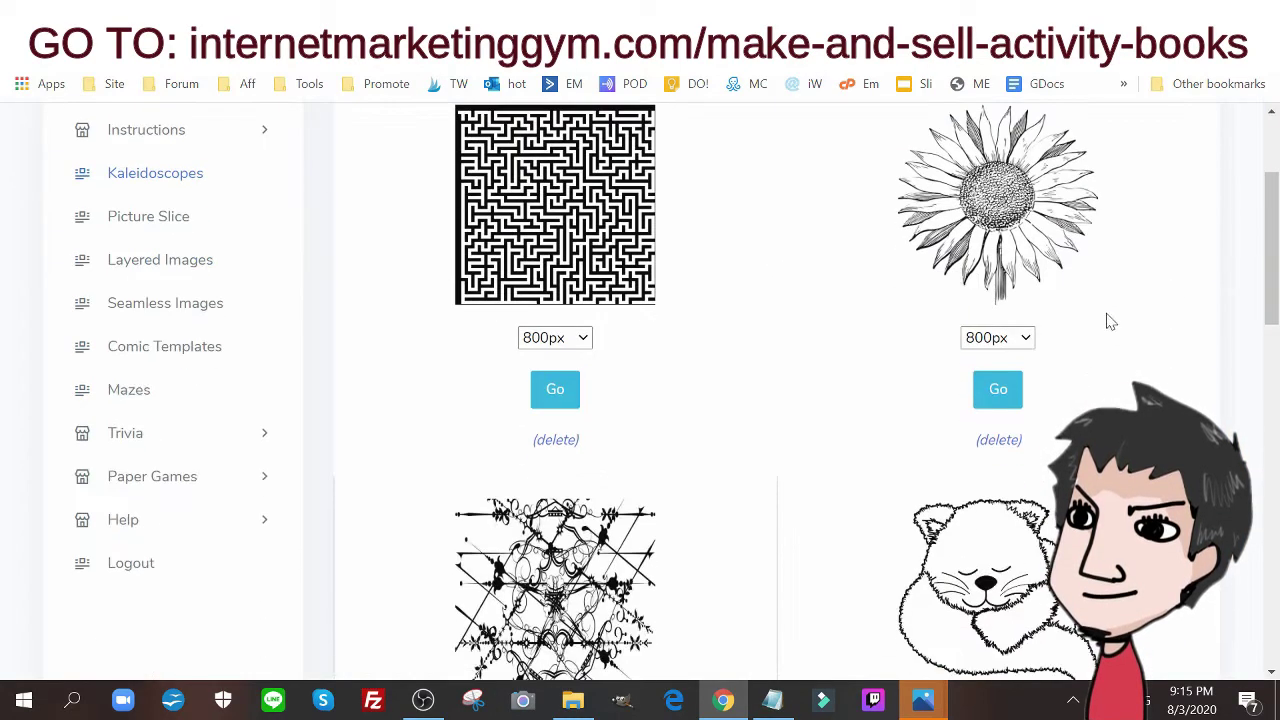
{"action": "left_click", "coordinate": [992, 395]}
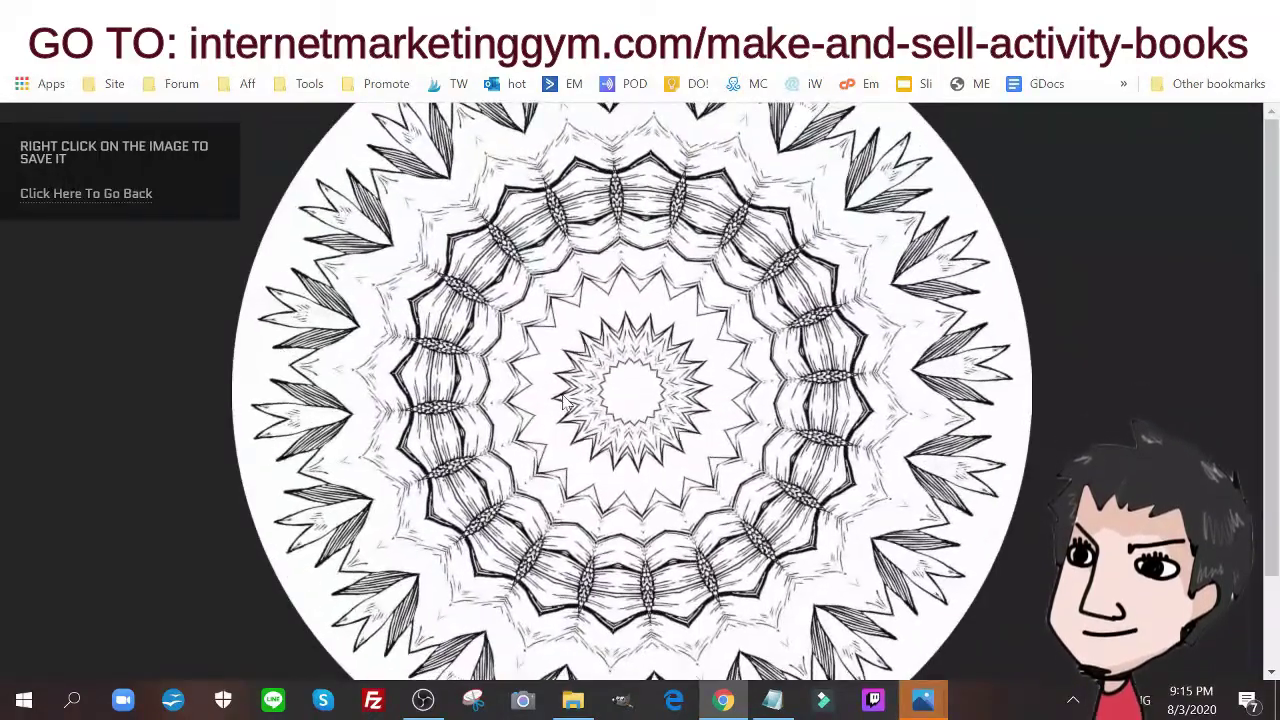
{"action": "right_click", "coordinate": [564, 400]}
{"action": "left_click", "coordinate": [638, 411]}
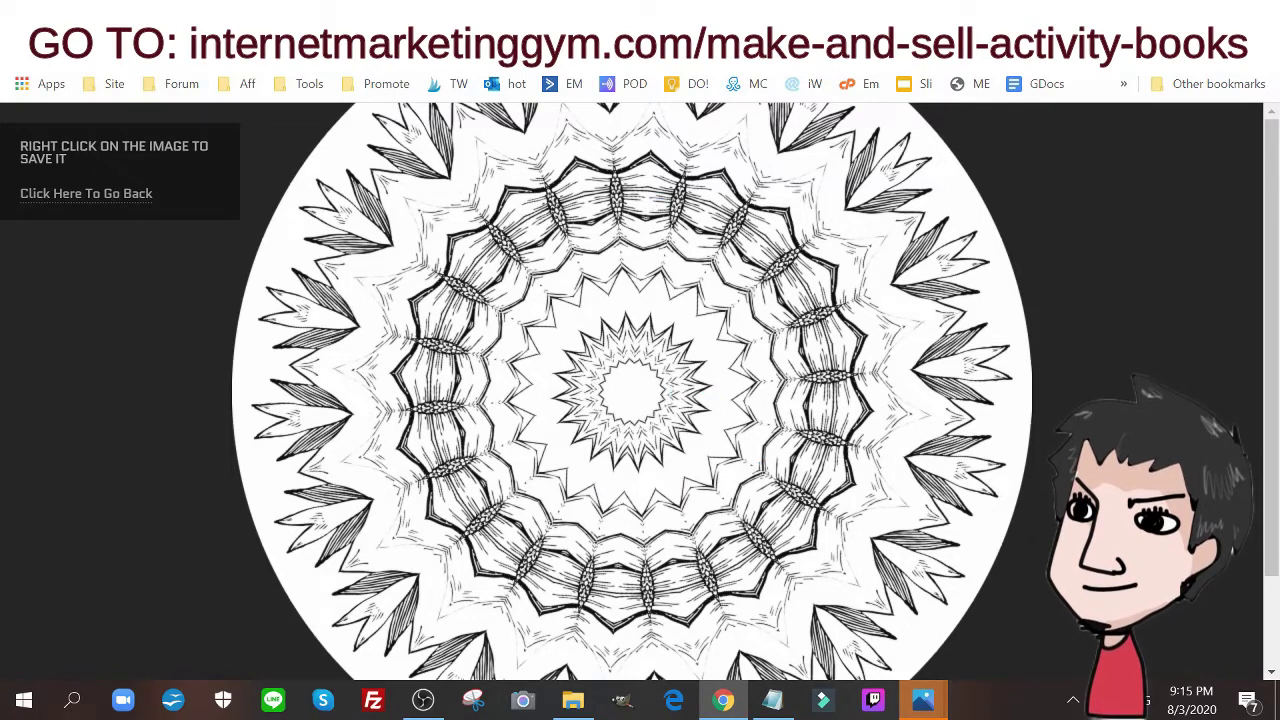
{"action": "key", "text": "ctrl+Tab"}
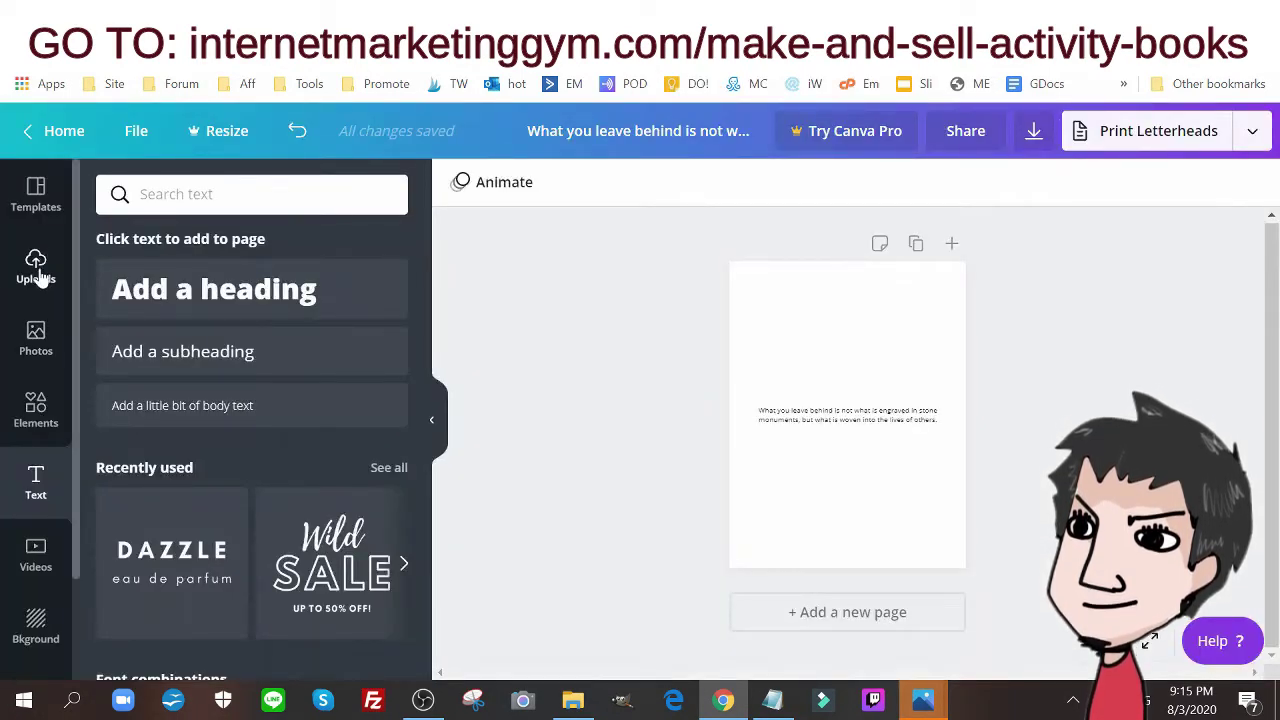
Upload download (40).png from the Downloads folder into Canva's Uploads panel.
{"action": "left_click", "coordinate": [38, 272]}
{"action": "left_click", "coordinate": [575, 700]}
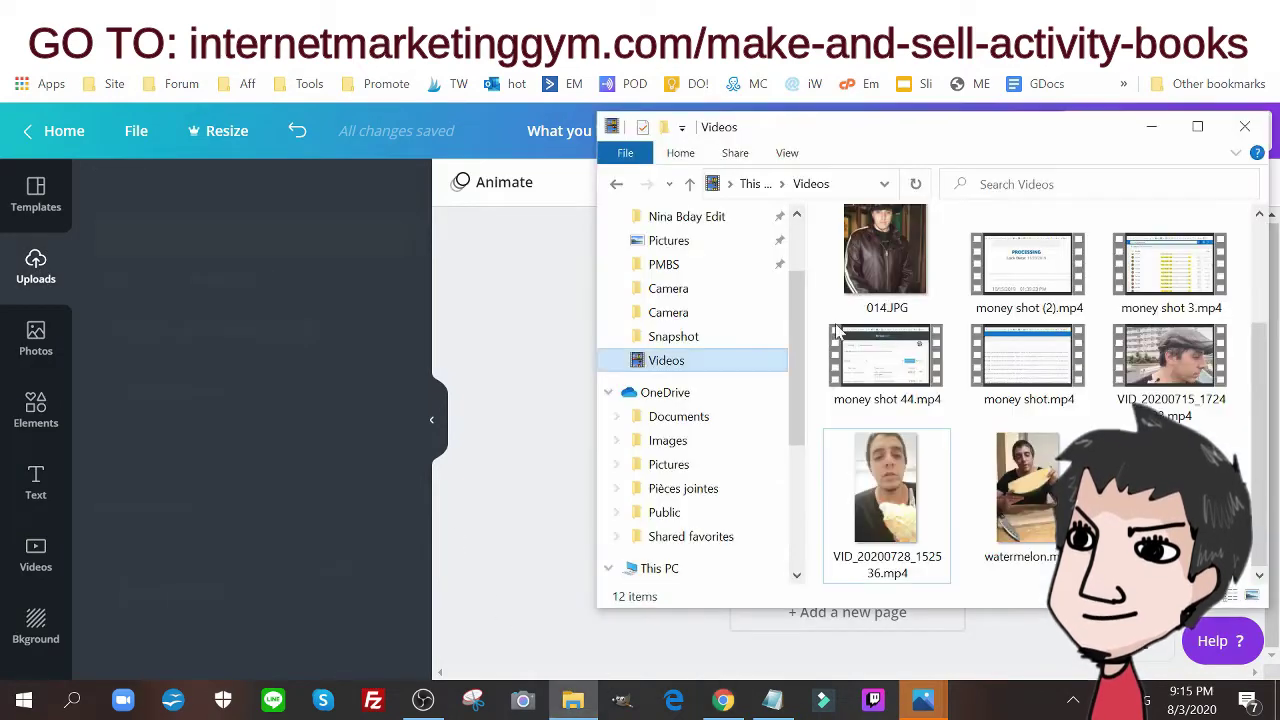
{"action": "double_click", "coordinate": [918, 312]}
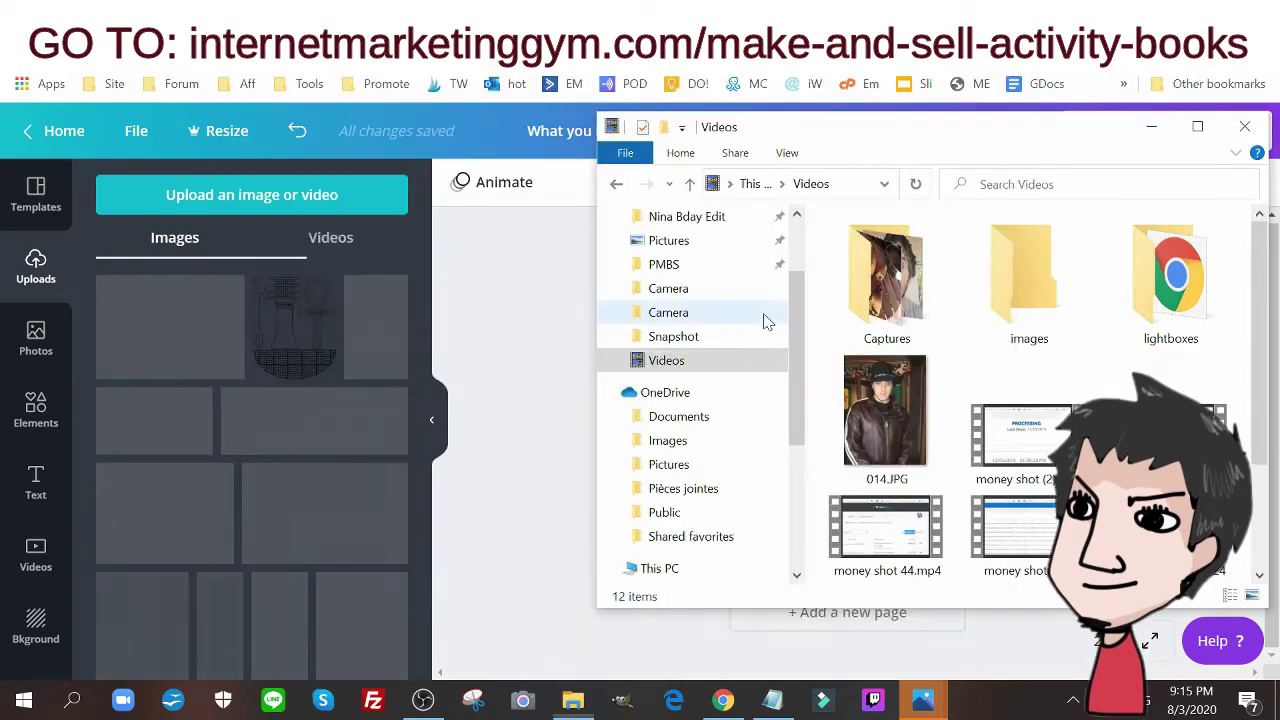
{"action": "scroll", "coordinate": [686, 250], "scroll_direction": "up", "scroll_amount": 2}
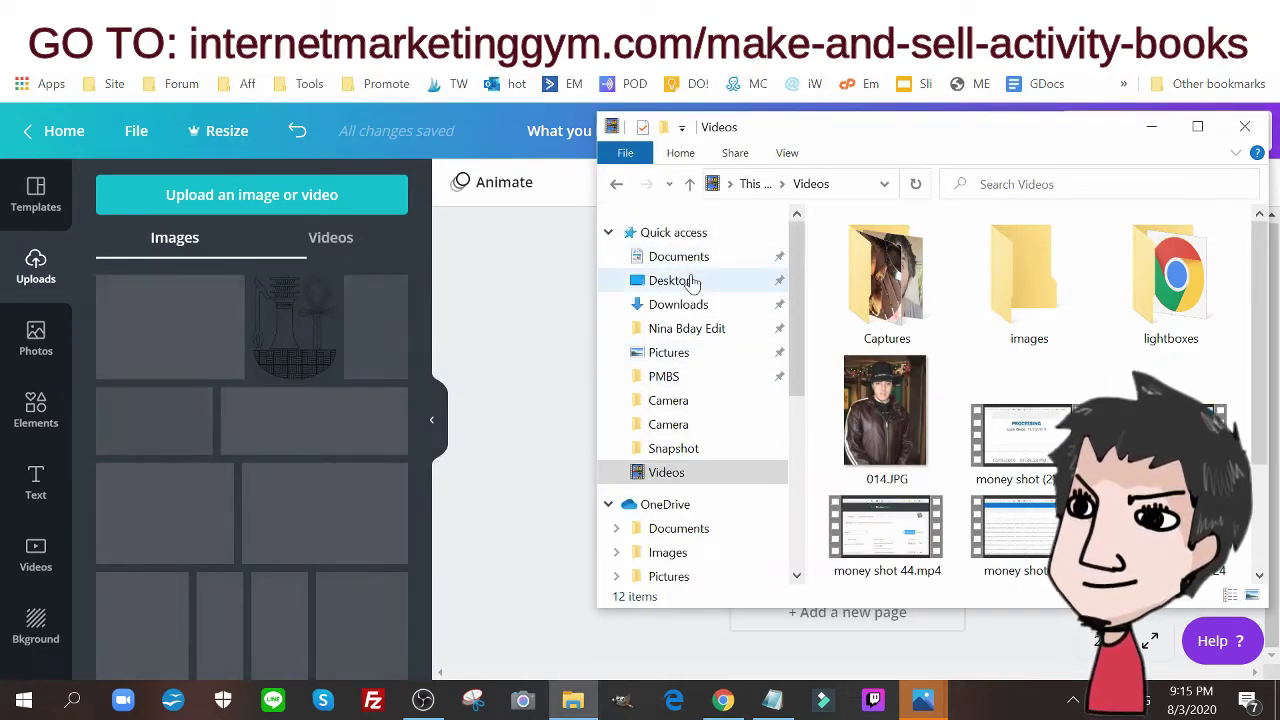
{"action": "left_click", "coordinate": [678, 304]}
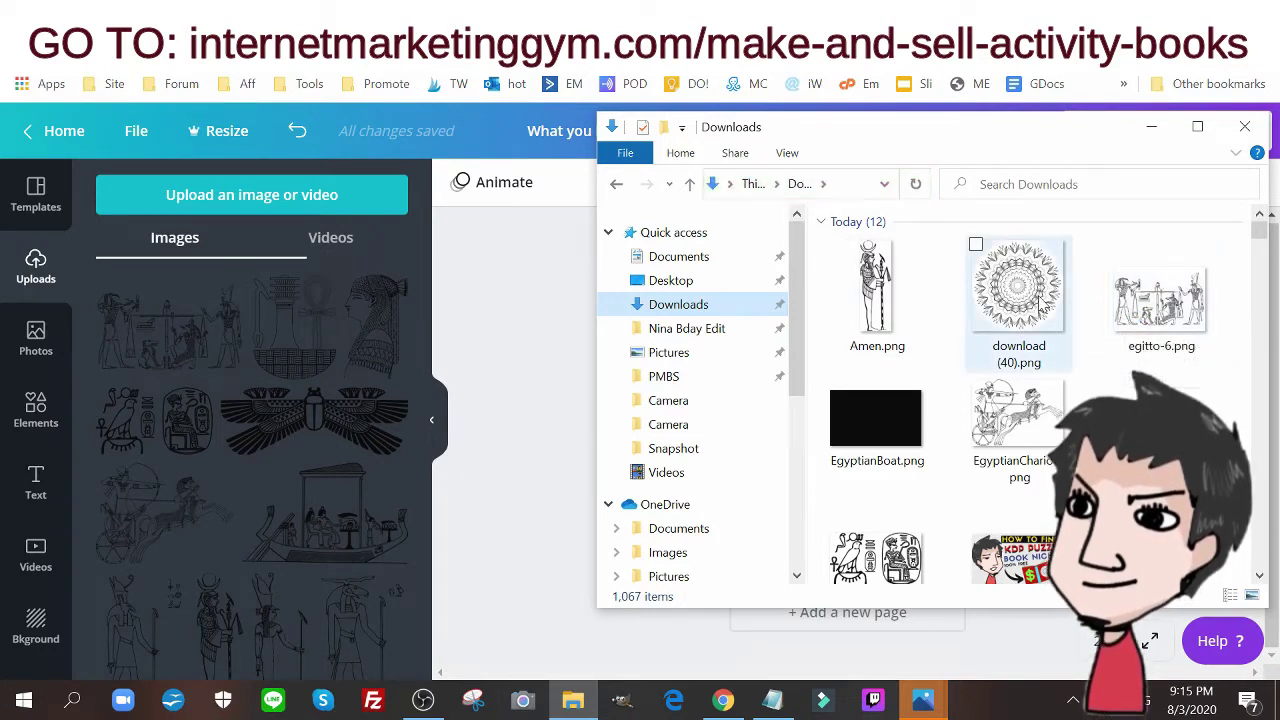
{"action": "left_click_drag", "start_coordinate": [1040, 308], "coordinate": [230, 360]}
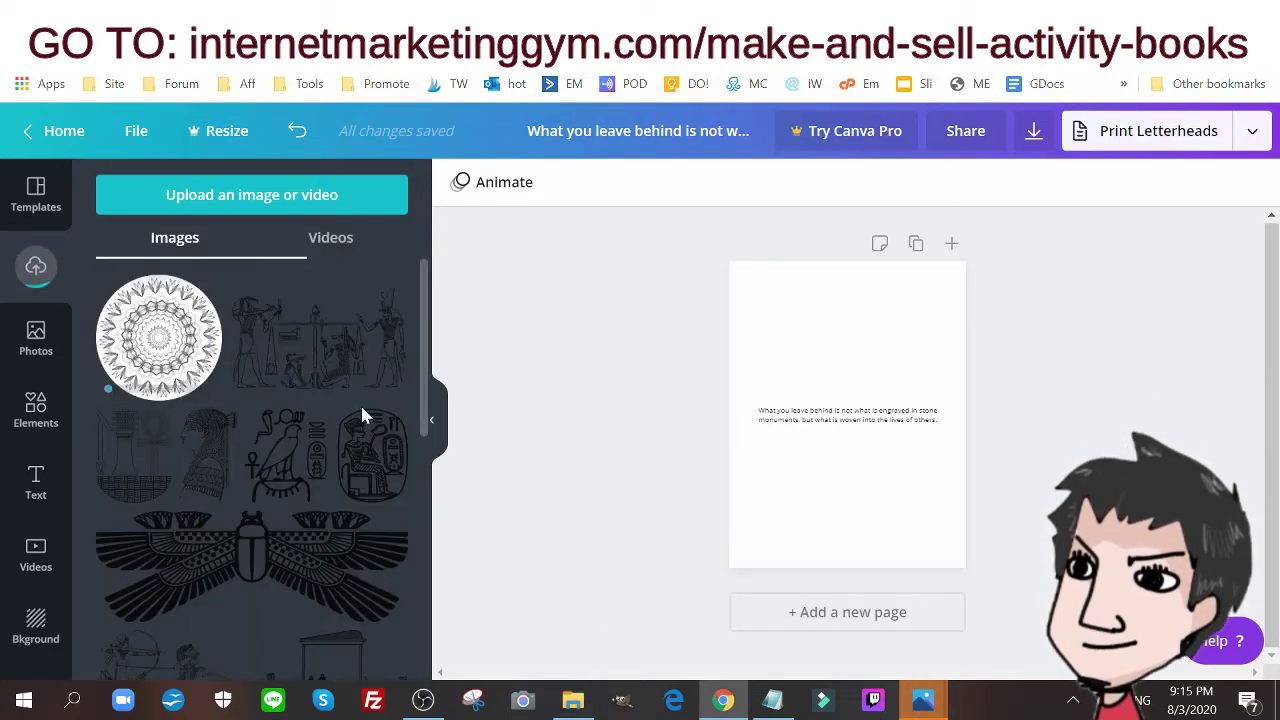
Add the uploaded mandala to the page, enlarge it to near page width and centre it.
{"action": "left_click", "coordinate": [160, 330]}
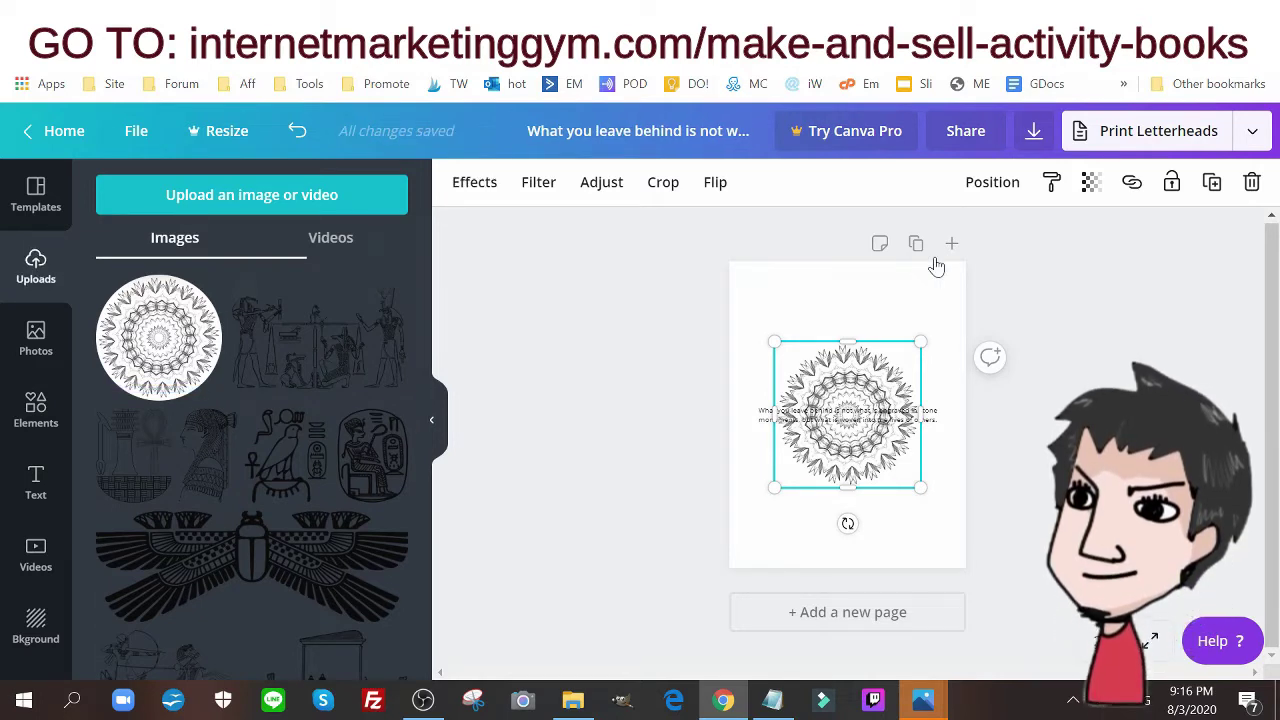
{"action": "left_click_drag", "start_coordinate": [820, 406], "coordinate": [746, 318]}
{"action": "left_click_drag", "start_coordinate": [857, 376], "coordinate": [857, 377]}
{"action": "left_click_drag", "start_coordinate": [909, 449], "coordinate": [1005, 537]}
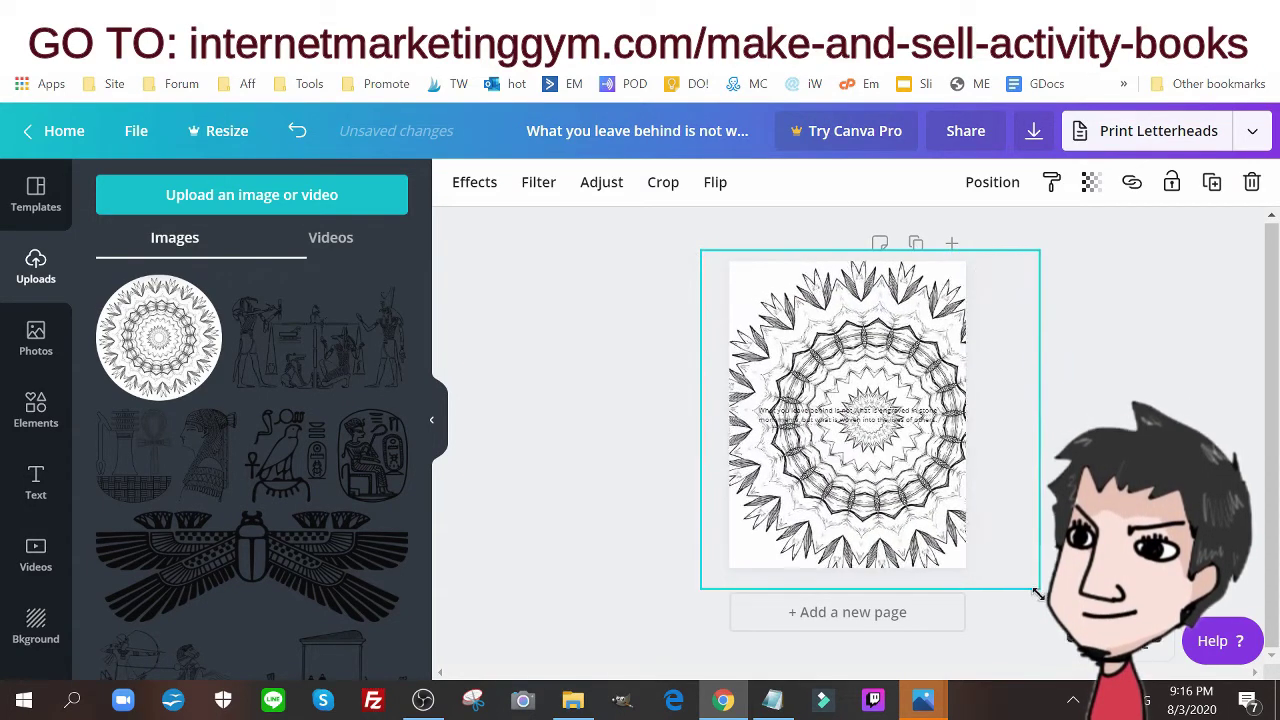
{"action": "left_click_drag", "start_coordinate": [853, 437], "coordinate": [843, 302]}
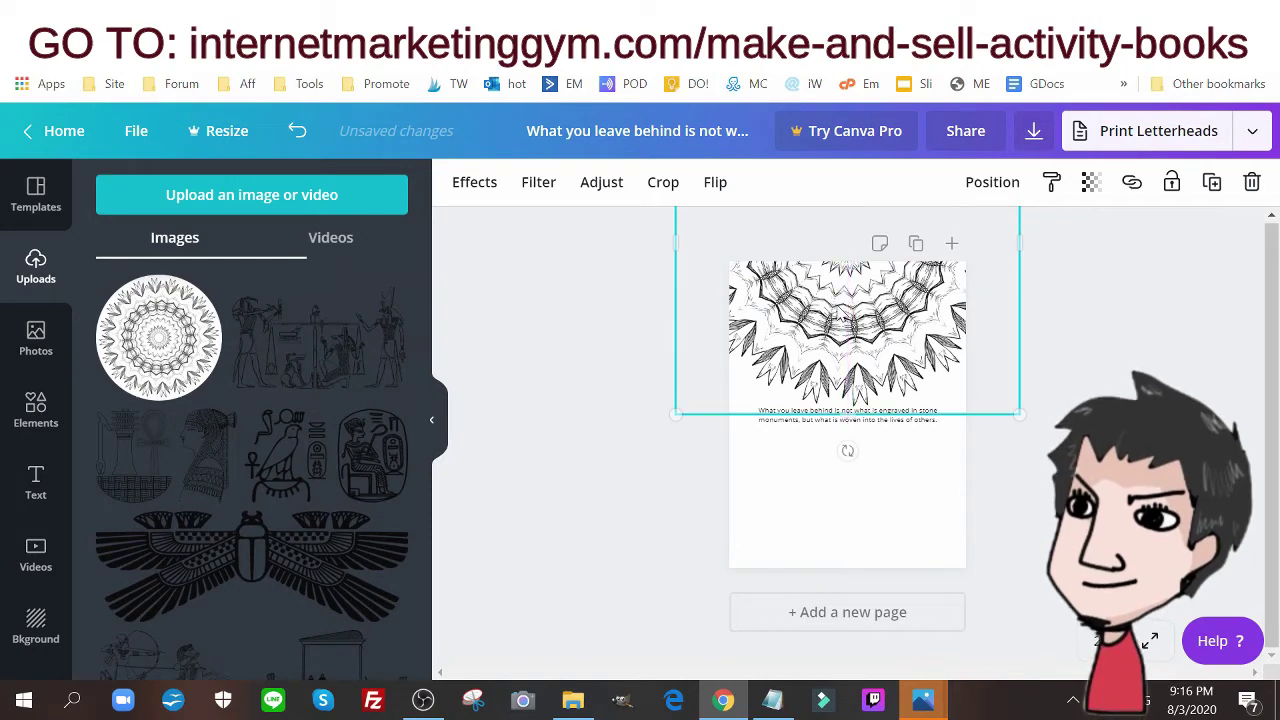
Crop away the mandala's top half, leaving only its lower half.
{"action": "double_click", "coordinate": [785, 290]}
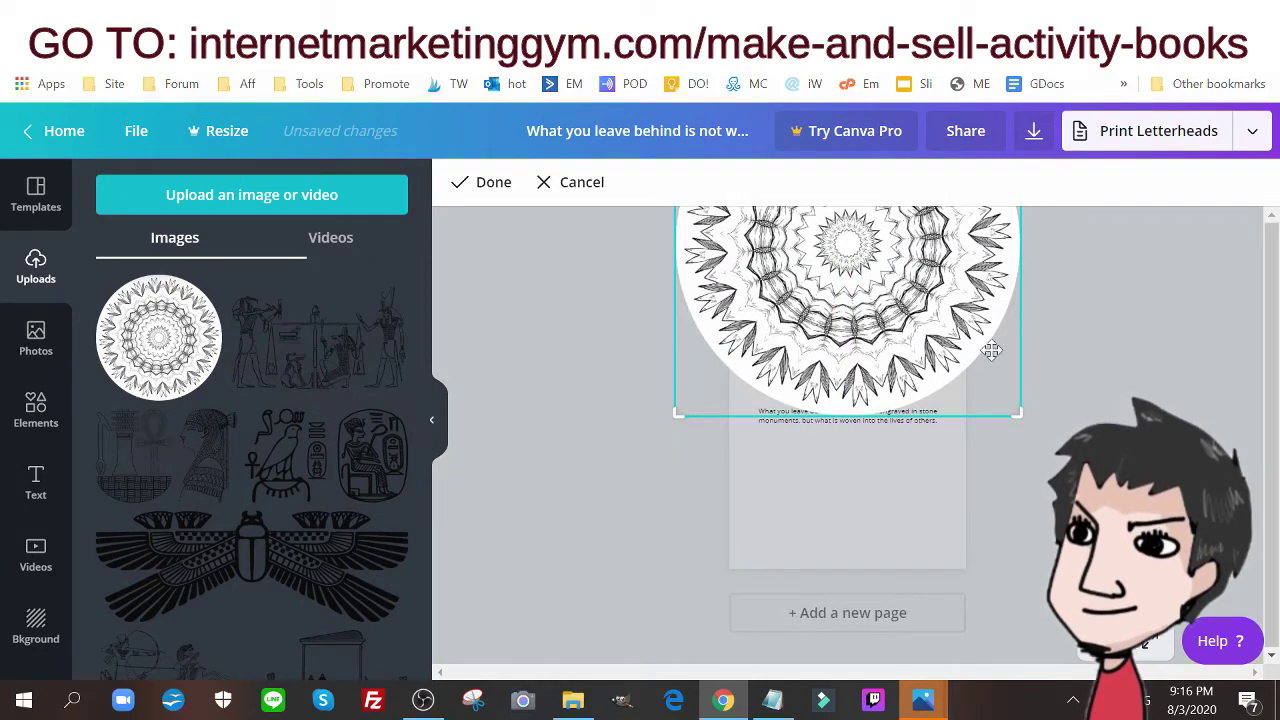
{"action": "left_click_drag", "start_coordinate": [852, 380], "coordinate": [852, 385]}
{"action": "left_click", "coordinate": [579, 186]}
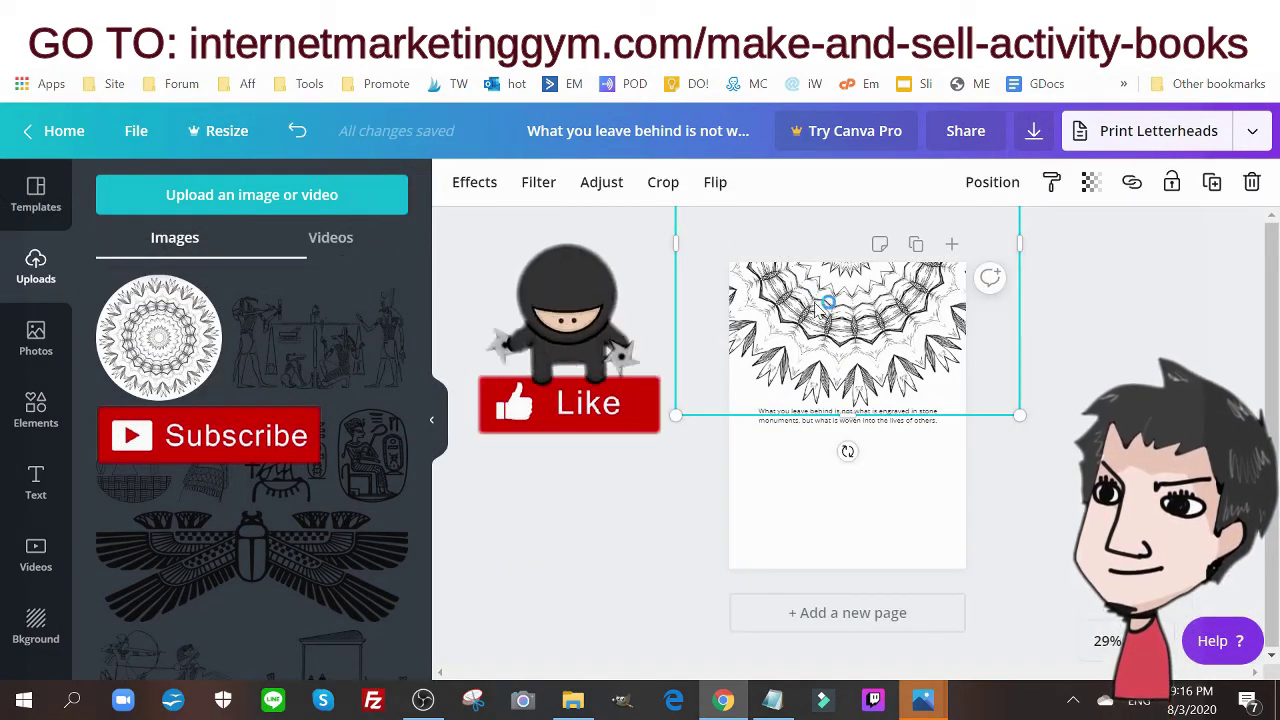
{"action": "left_click_drag", "start_coordinate": [840, 440], "coordinate": [862, 455]}
{"action": "left_click", "coordinate": [663, 182]}
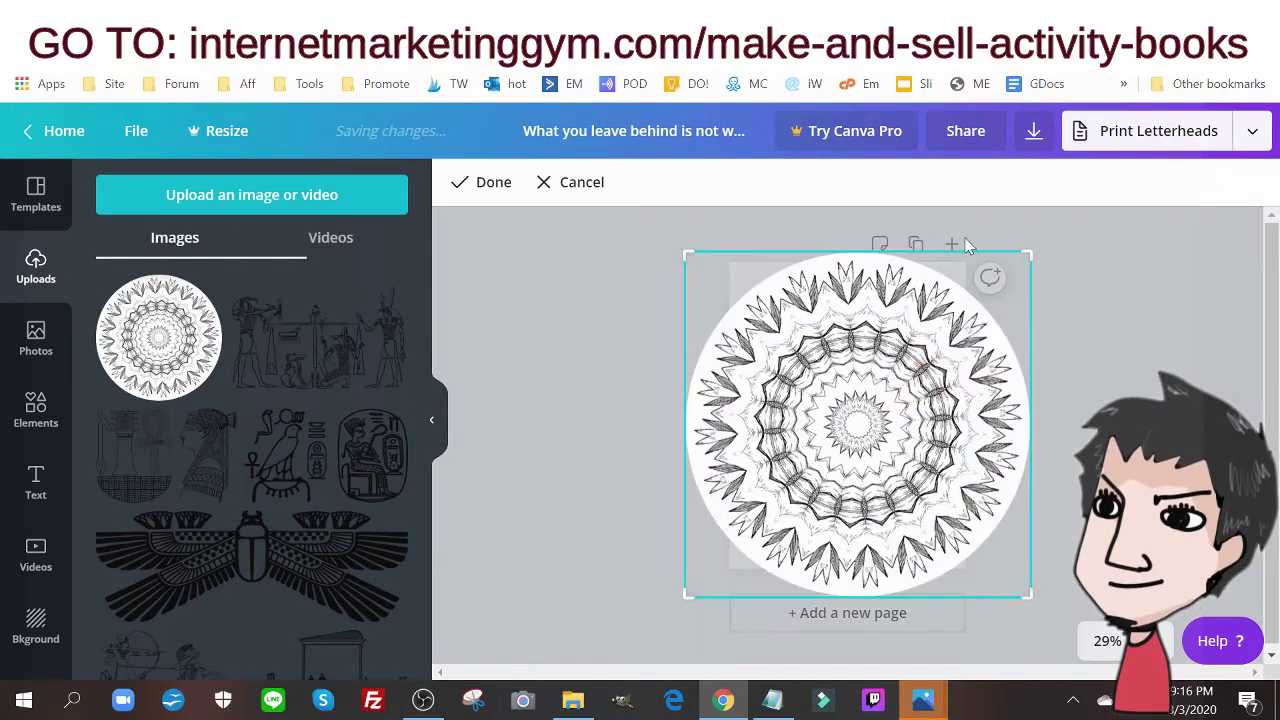
{"action": "left_click_drag", "start_coordinate": [1030, 252], "coordinate": [1089, 419]}
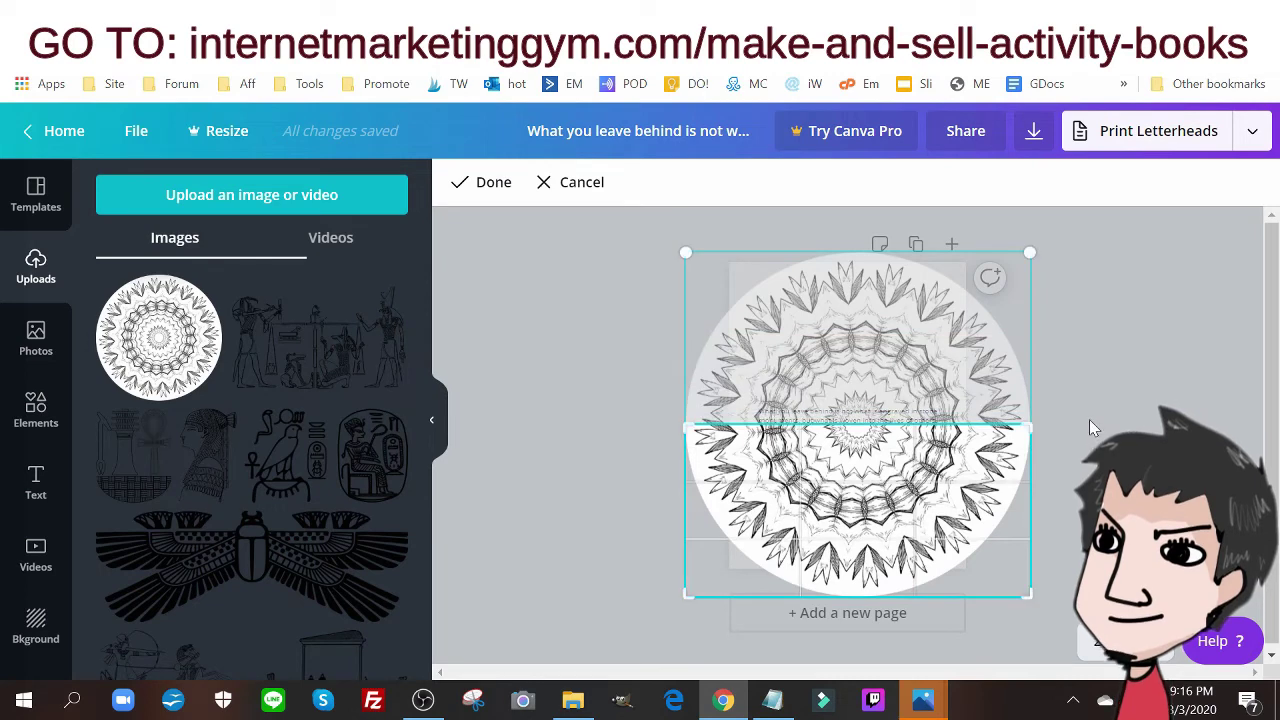
Apply the crop and stretch the half mandala wider, centred along the page bottom.
{"action": "left_click", "coordinate": [465, 190]}
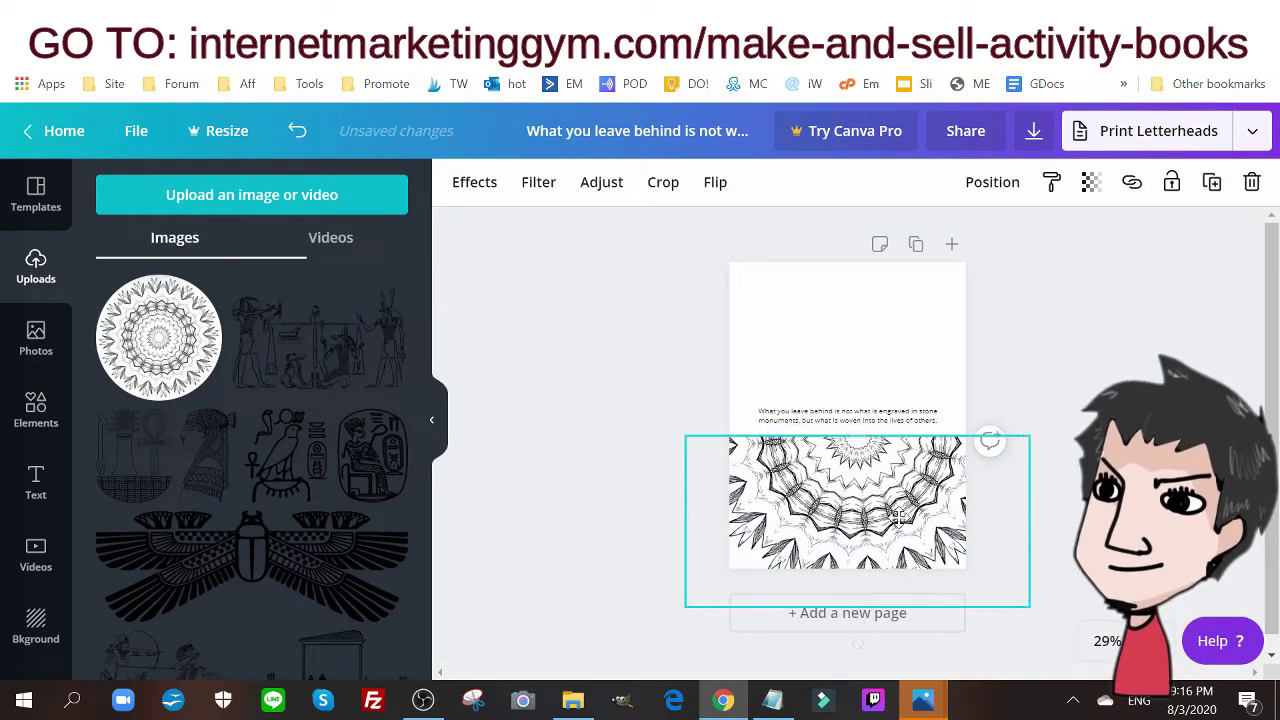
{"action": "left_click_drag", "start_coordinate": [897, 517], "coordinate": [887, 515]}
{"action": "left_click_drag", "start_coordinate": [678, 605], "coordinate": [662, 638]}
{"action": "left_click_drag", "start_coordinate": [1034, 634], "coordinate": [1052, 660]}
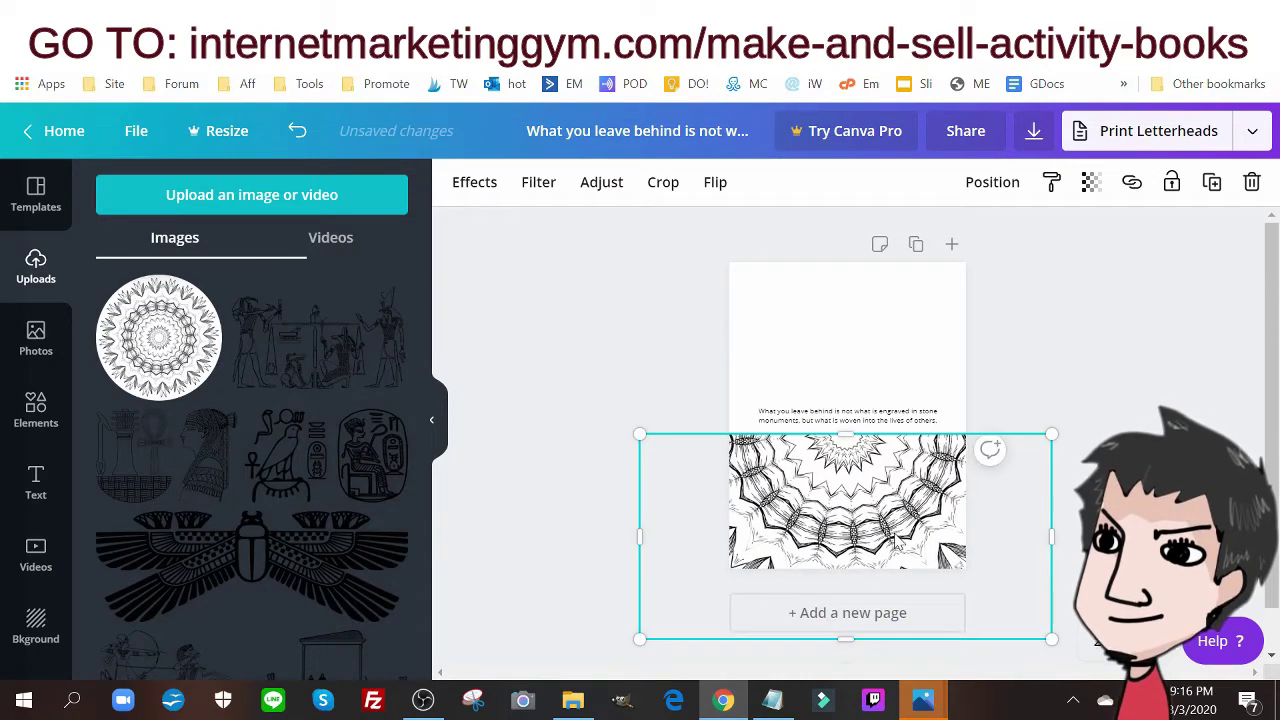
{"action": "left_click_drag", "start_coordinate": [896, 538], "coordinate": [898, 535]}
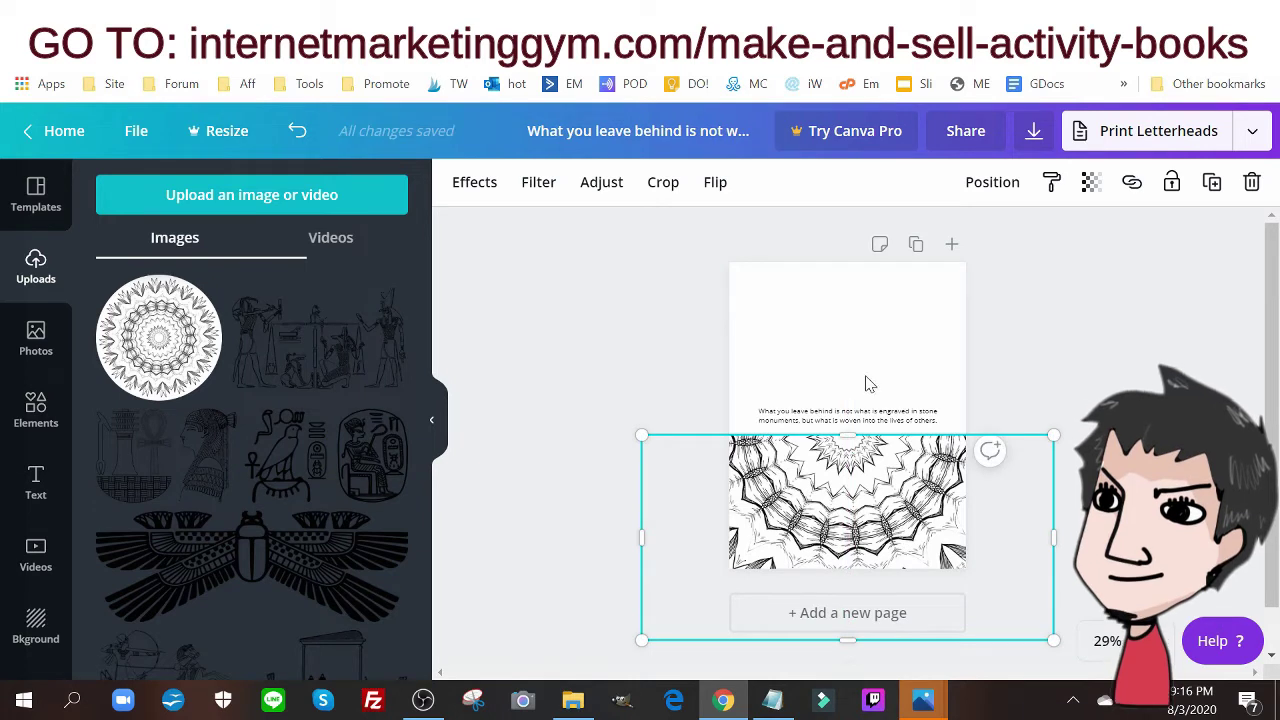
Nudge the quote slightly higher and move the half mandala up beneath it.
{"action": "left_click_drag", "start_coordinate": [866, 413], "coordinate": [865, 401]}
{"action": "left_click", "coordinate": [910, 530]}
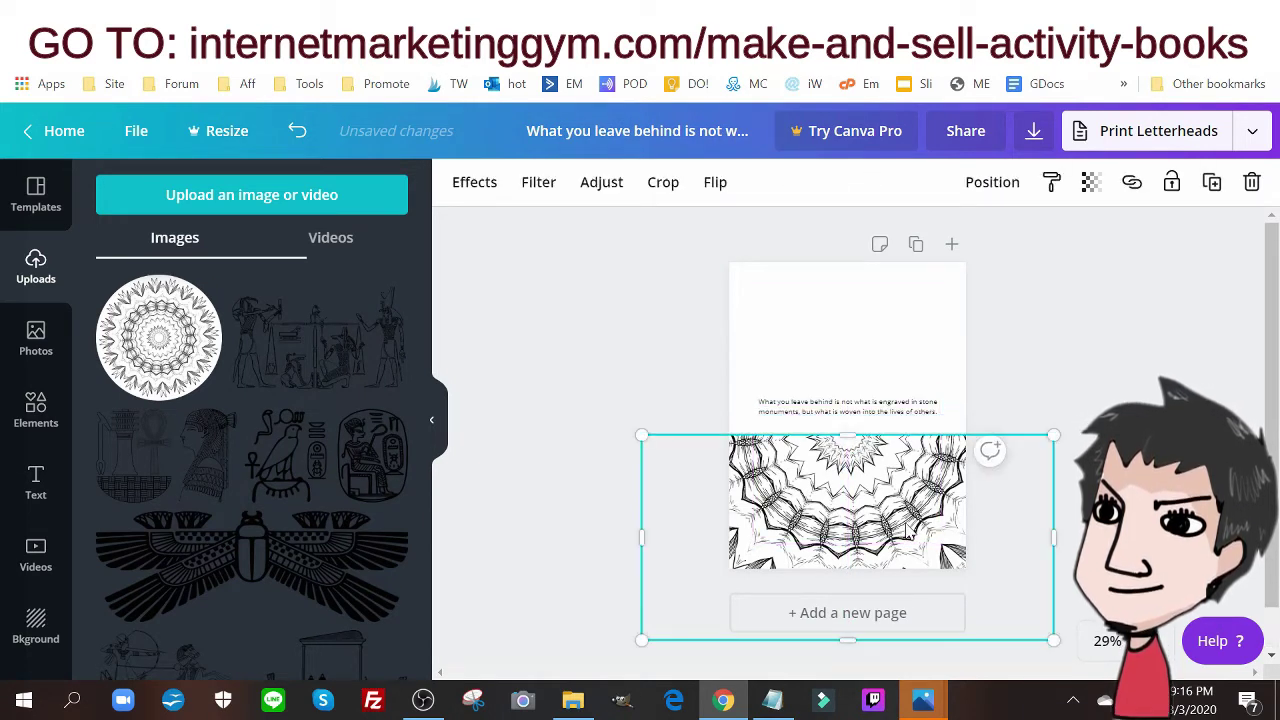
{"action": "left_click_drag", "start_coordinate": [910, 522], "coordinate": [905, 508]}
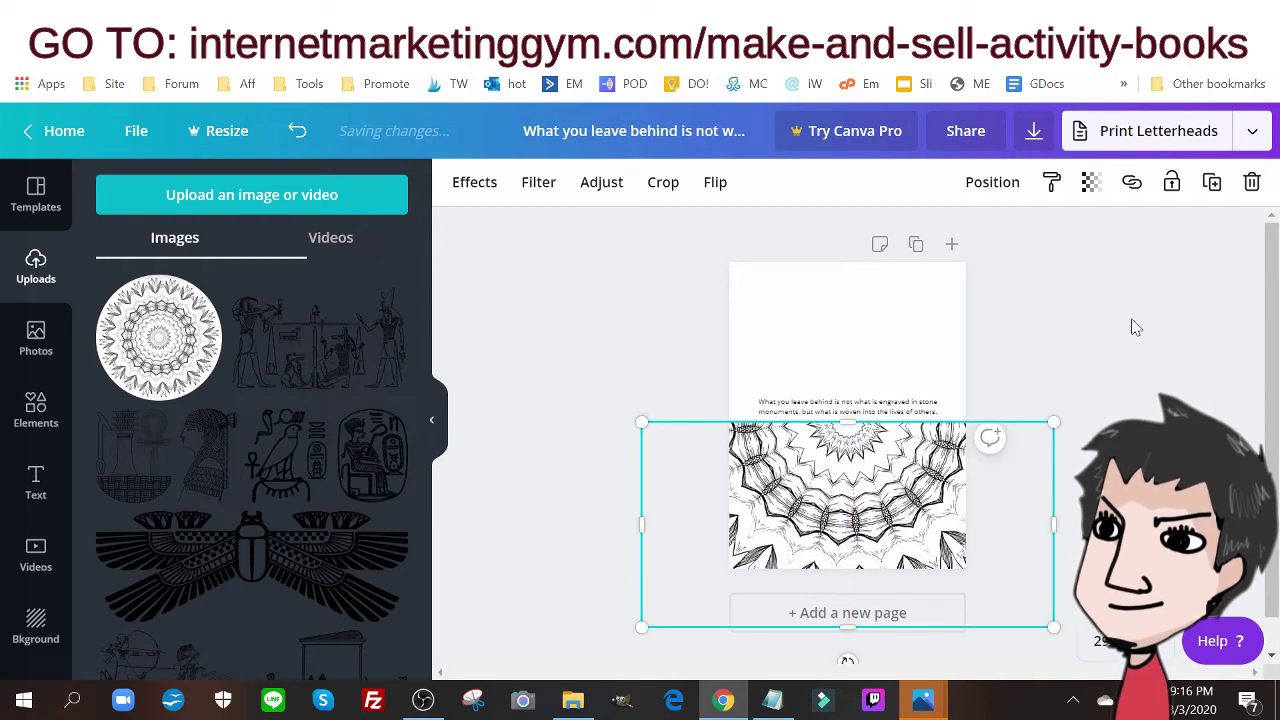
Duplicate the half mandala, flip the copy vertically, and place it at the page top.
{"action": "left_click", "coordinate": [1211, 182]}
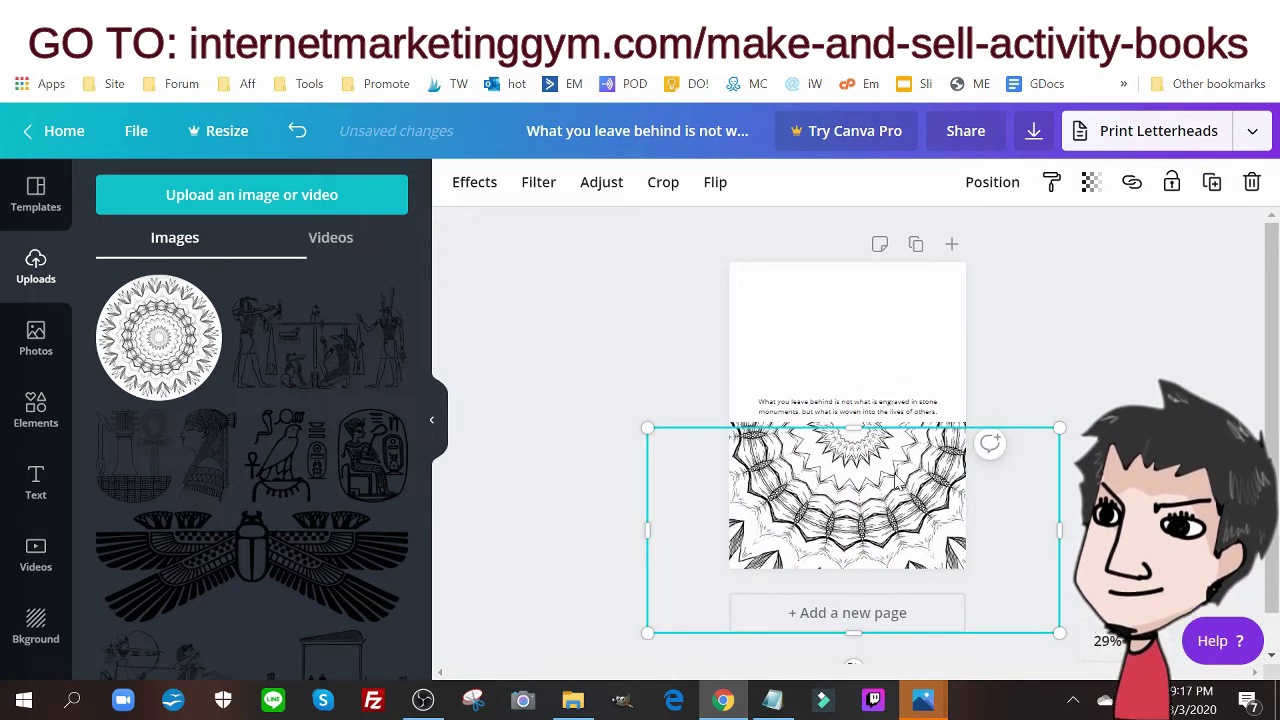
{"action": "left_click_drag", "start_coordinate": [886, 428], "coordinate": [884, 310]}
{"action": "left_click", "coordinate": [716, 190]}
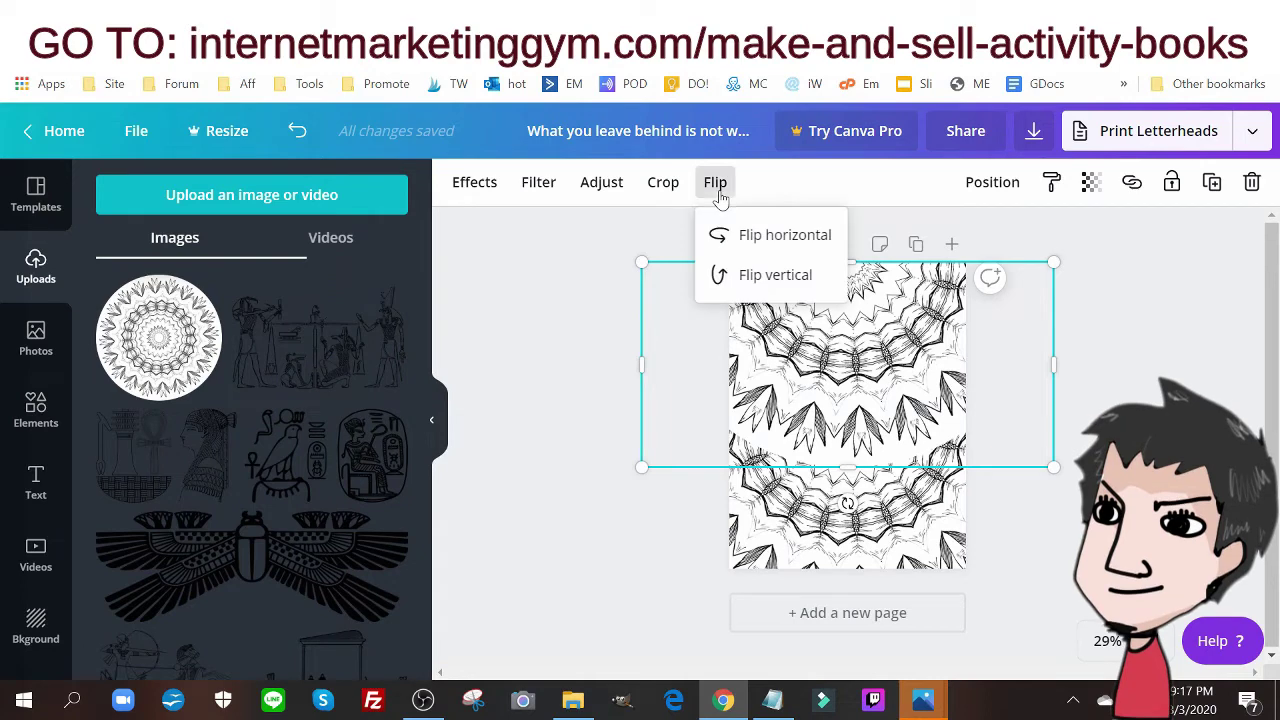
{"action": "left_click", "coordinate": [726, 272]}
{"action": "left_click_drag", "start_coordinate": [880, 410], "coordinate": [876, 320]}
{"action": "left_click", "coordinate": [531, 366]}
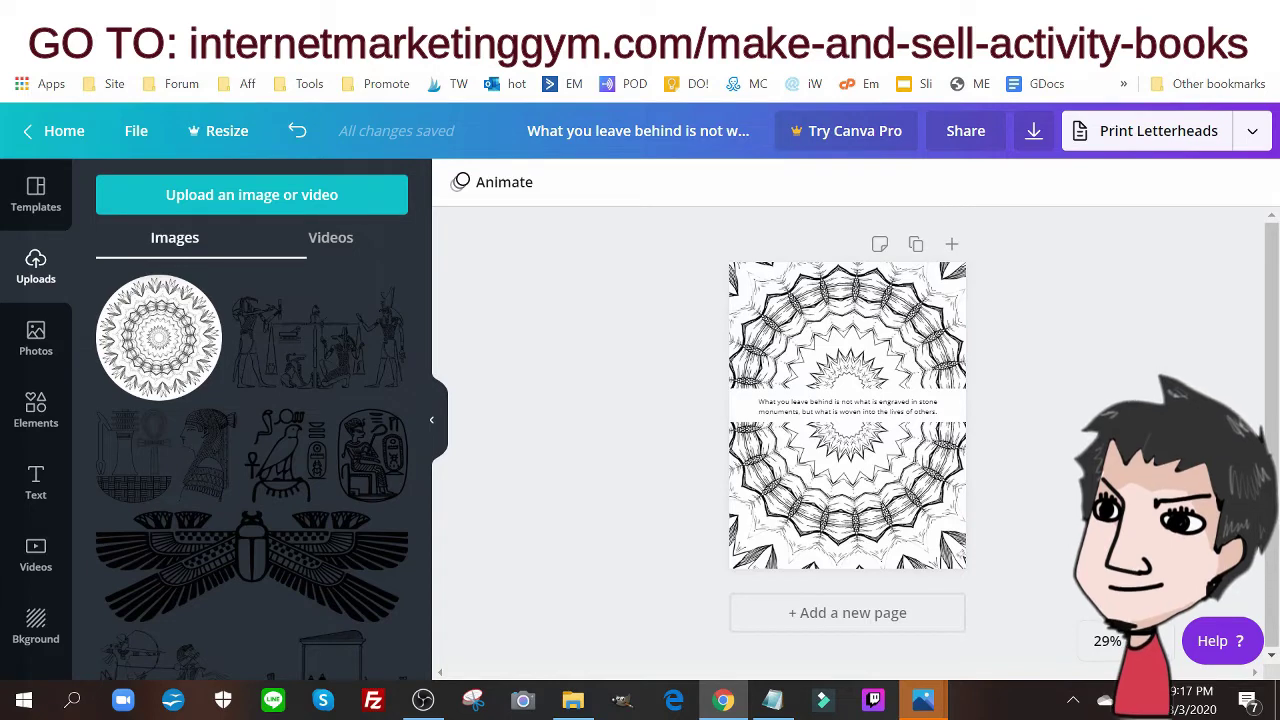
Switch past the Amazon mandala results to the Make and Sell Mandala Coloring Book video page.
{"action": "key", "text": "ctrl+Tab"}
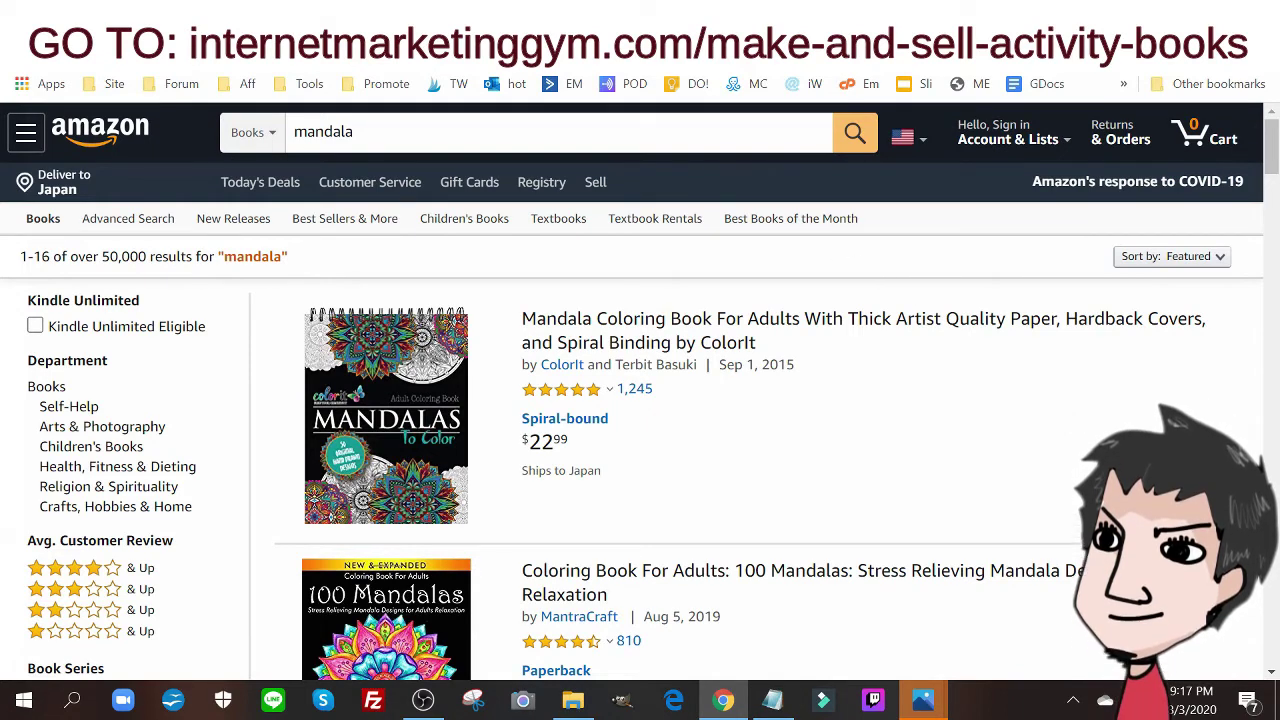
{"action": "key", "text": "ctrl+Tab"}
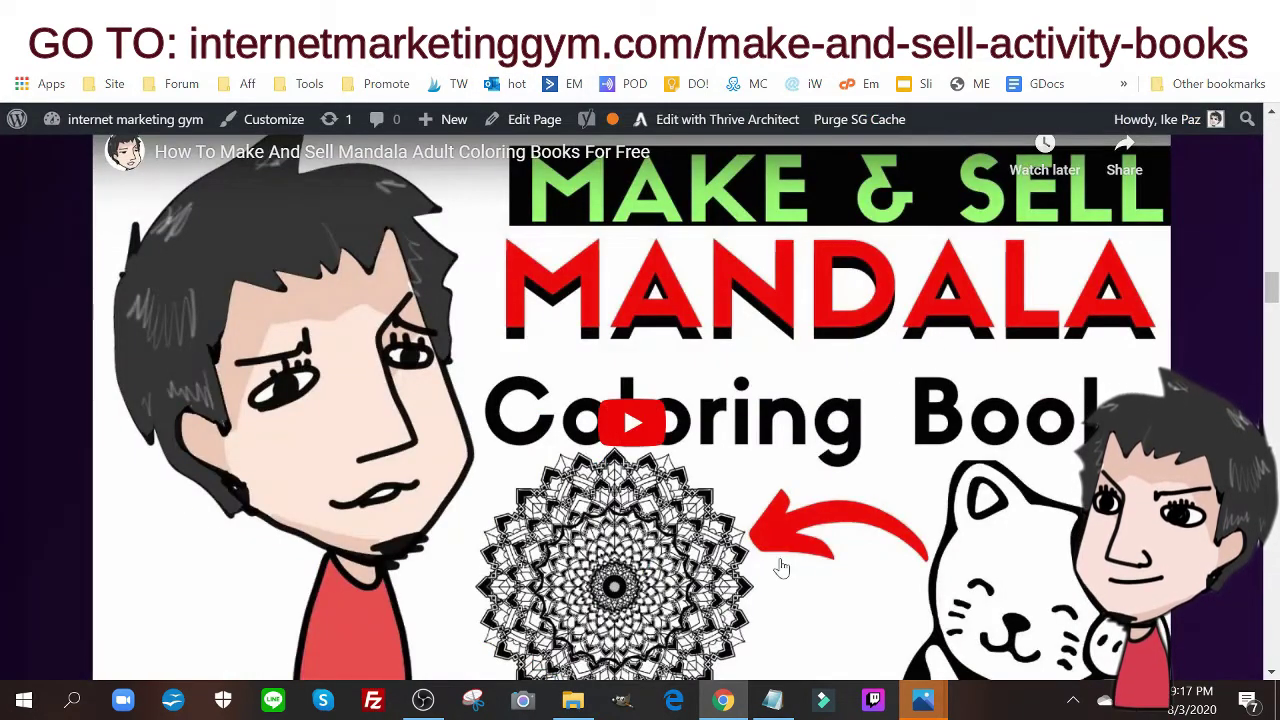